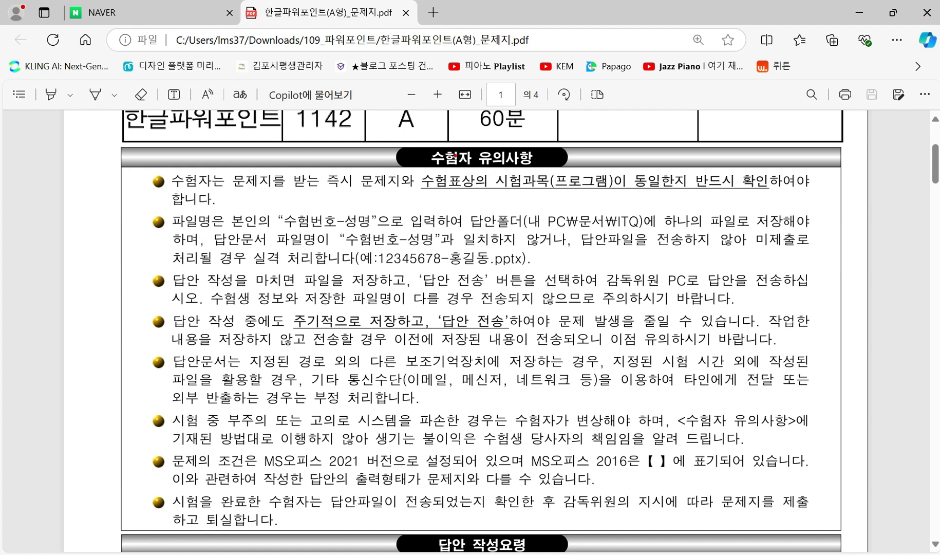
Examine the examinee notes in the exam PDF for the answer folder, file naming format and Office version conditions.
left_click_drag(419, 172, 550, 172)
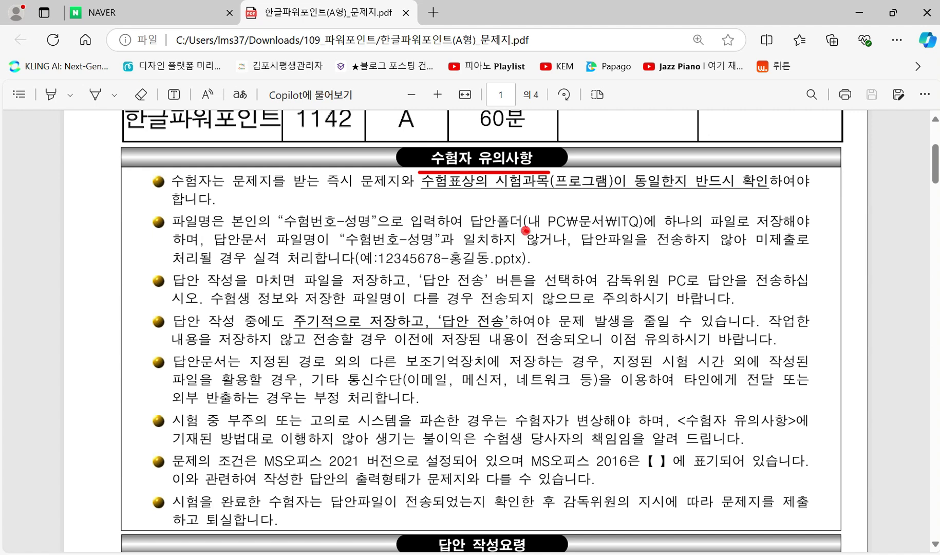
left_click_drag(524, 231, 643, 231)
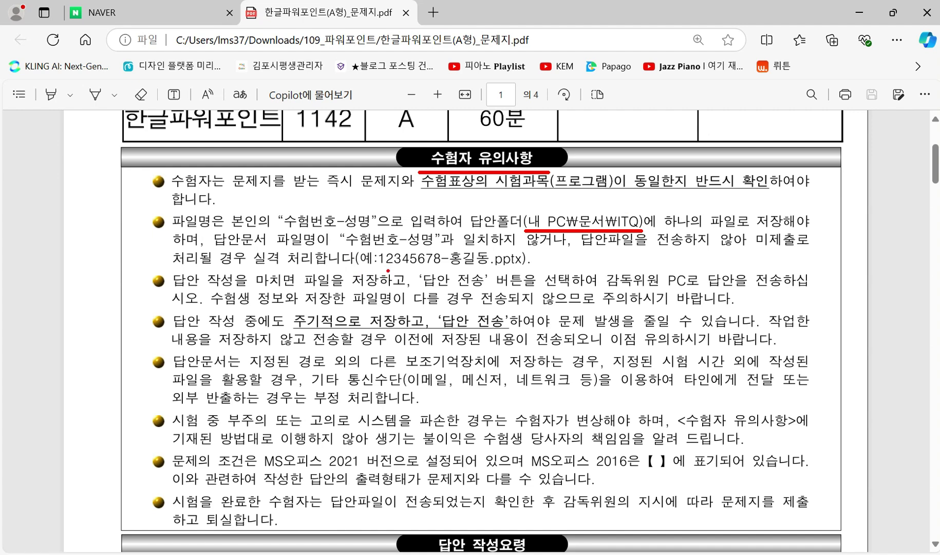
left_click_drag(379, 270, 532, 270)
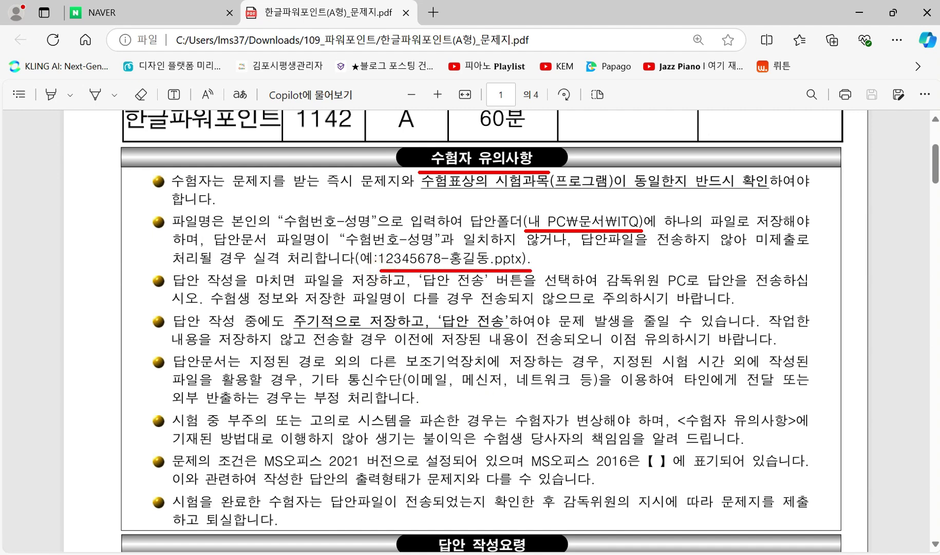
left_click_drag(170, 468, 374, 469)
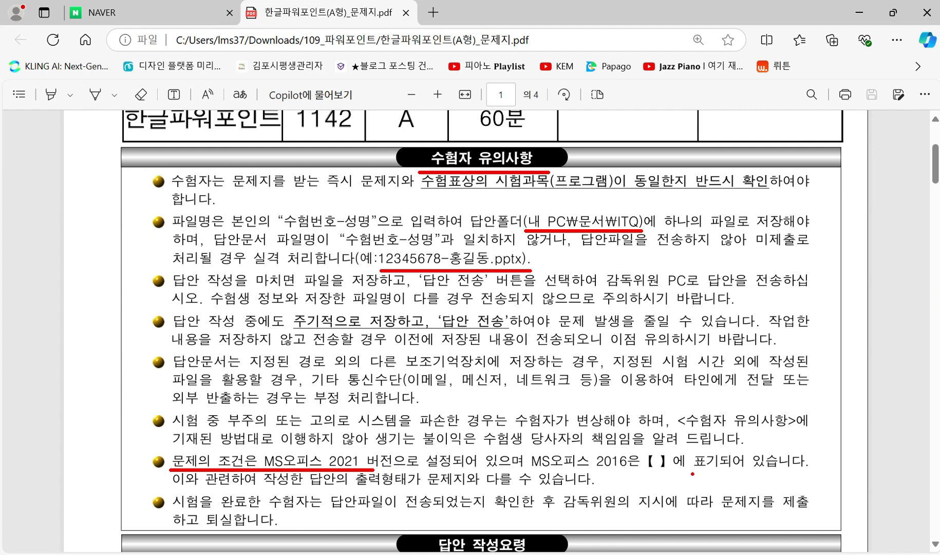
left_click_drag(524, 471, 688, 472)
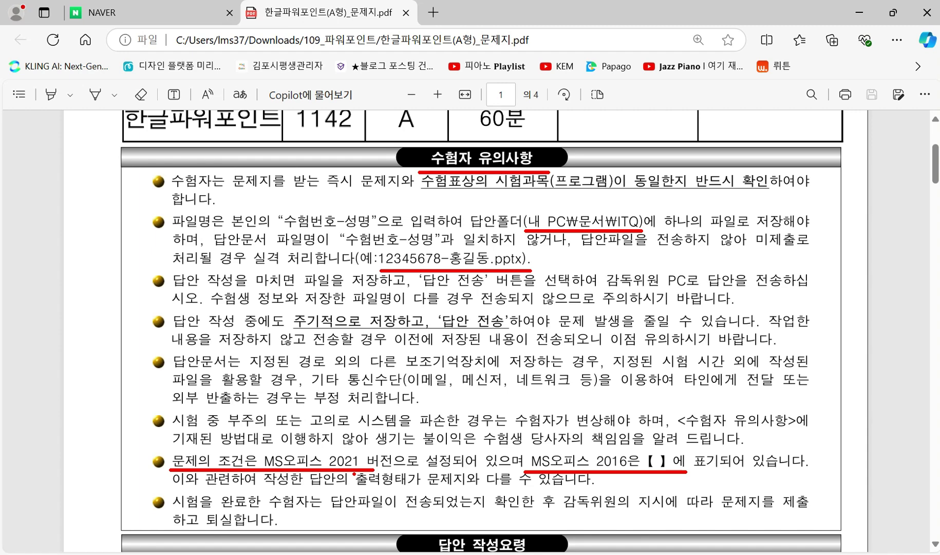
Examine the answer-writing guidelines for the paper size, slide count, slide master requirements and picture folder.
scroll(426, 395, "down", 8)
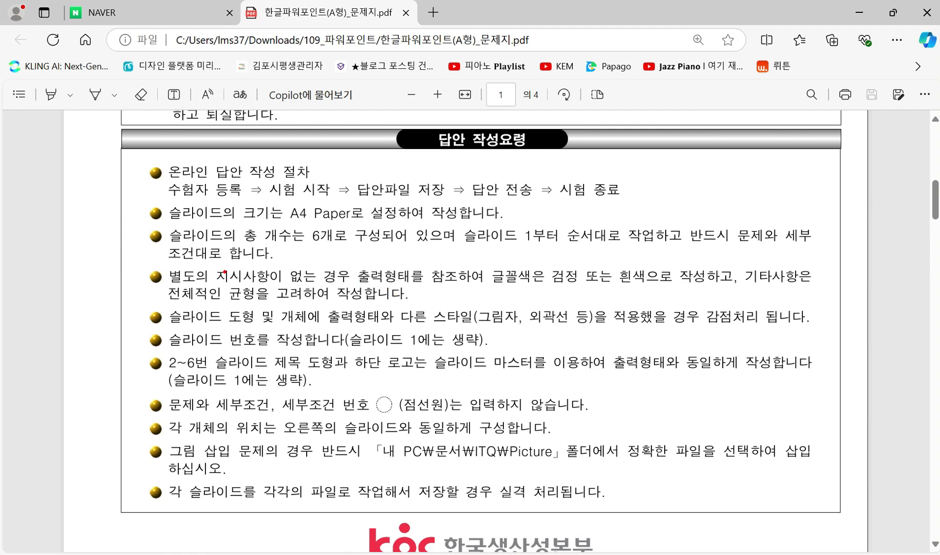
left_click_drag(177, 224, 348, 226)
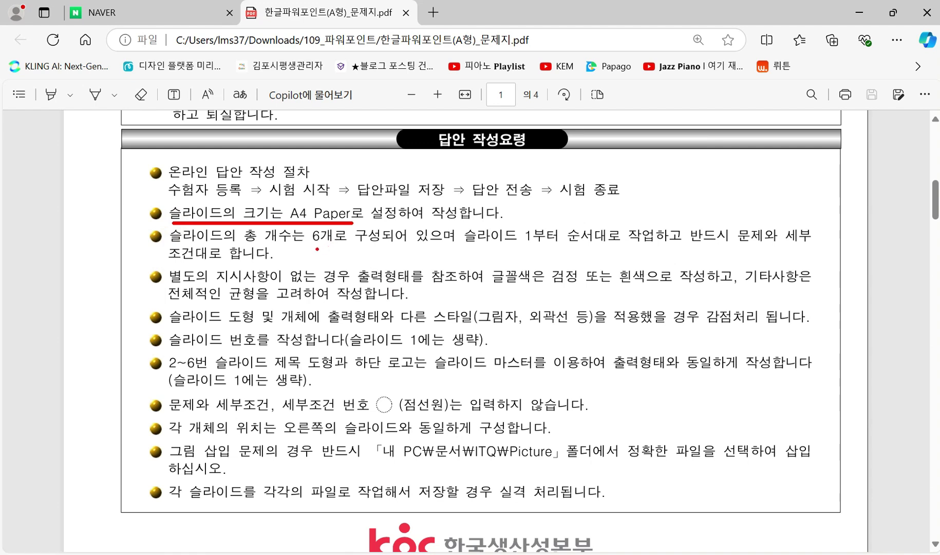
left_click_drag(247, 244, 367, 248)
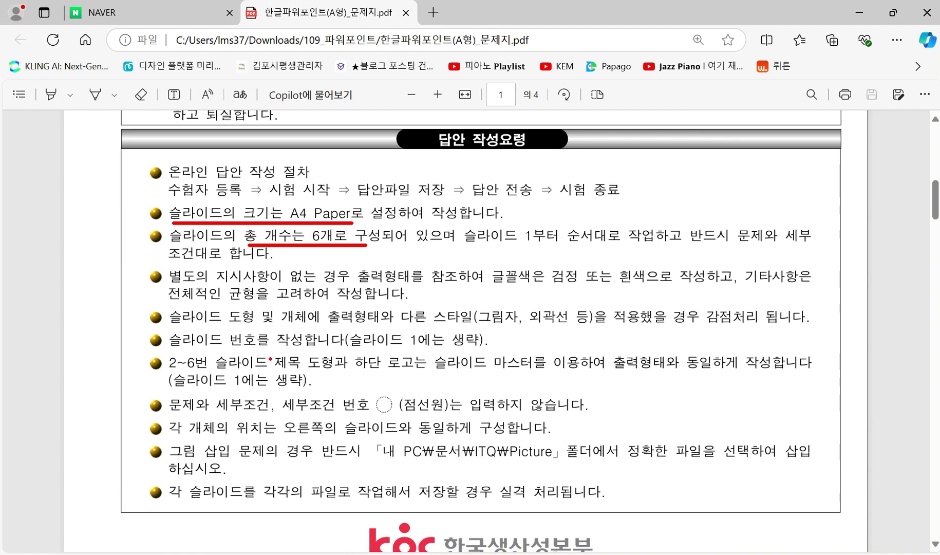
left_click_drag(162, 374, 586, 374)
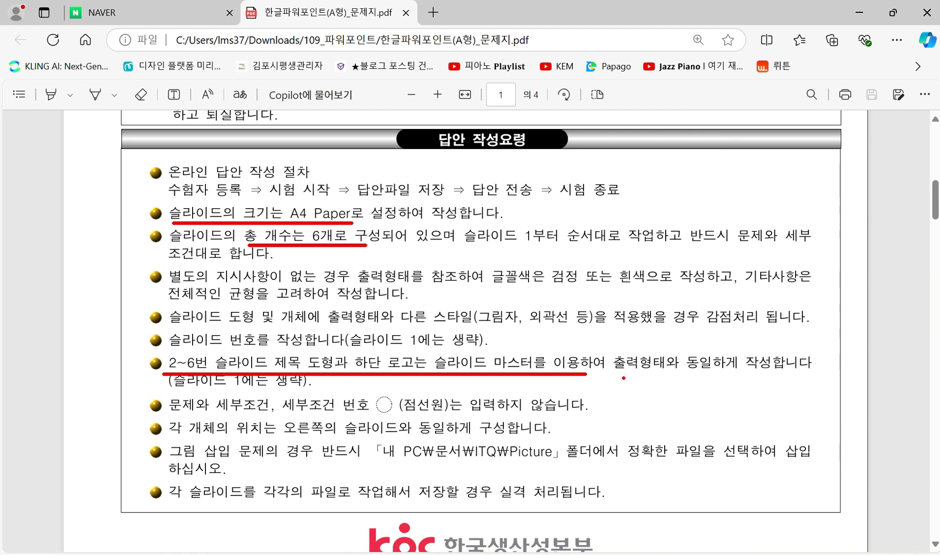
left_click_drag(623, 378, 814, 377)
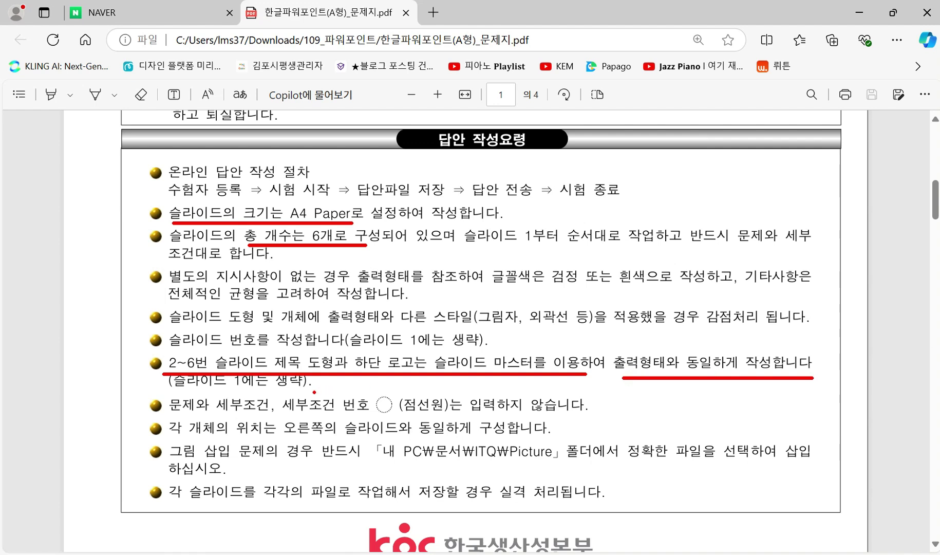
left_click_drag(171, 392, 307, 392)
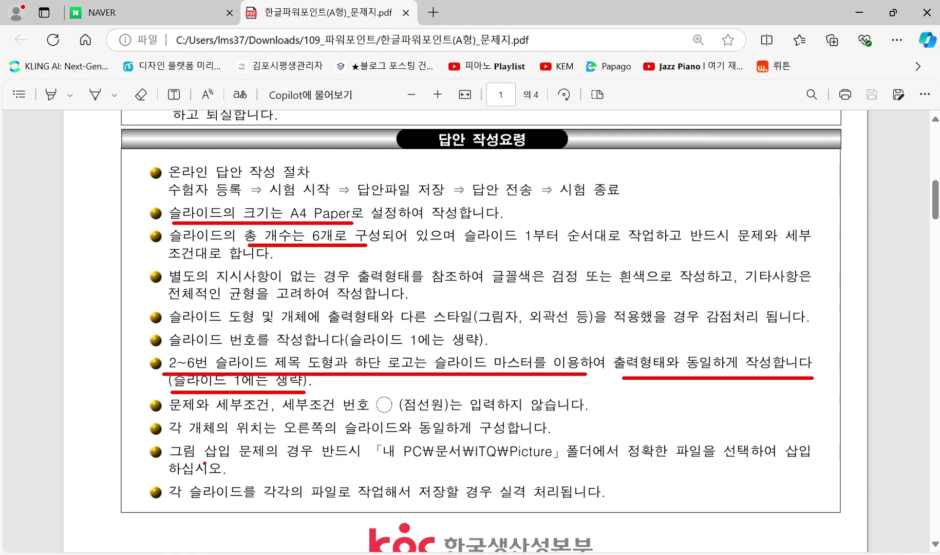
left_click_drag(381, 461, 565, 461)
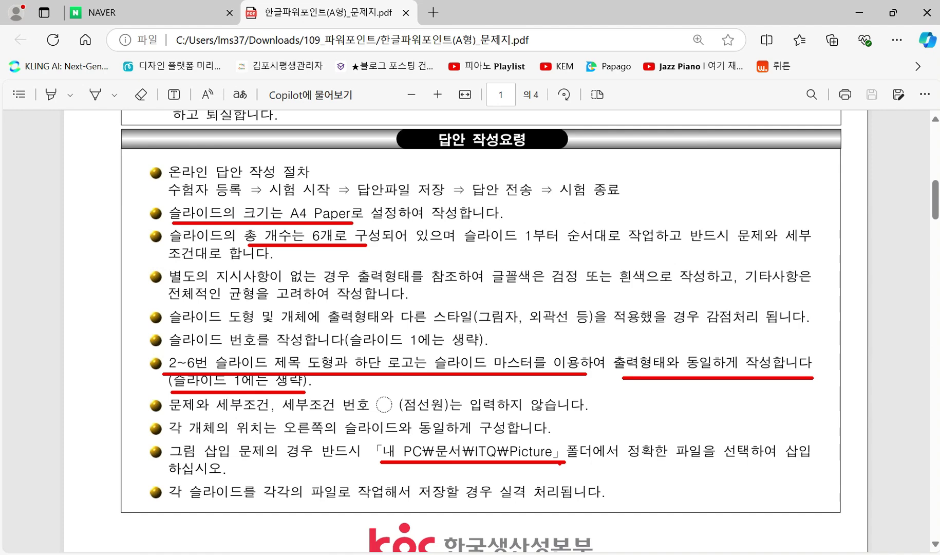
key("Escape")
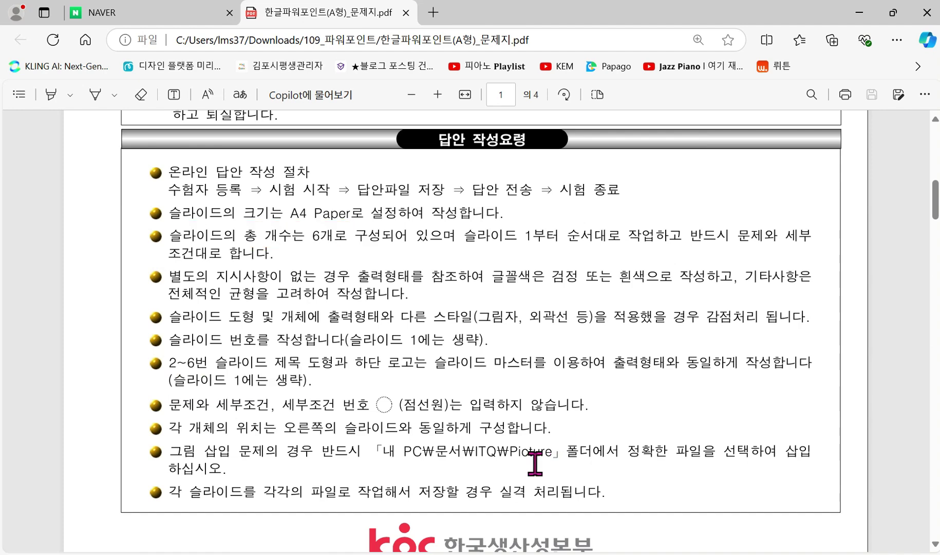
Examine the overall composition section on page 2 for the slide size, slide order, slide master task and its points.
scroll(37, 409, "down", 10)
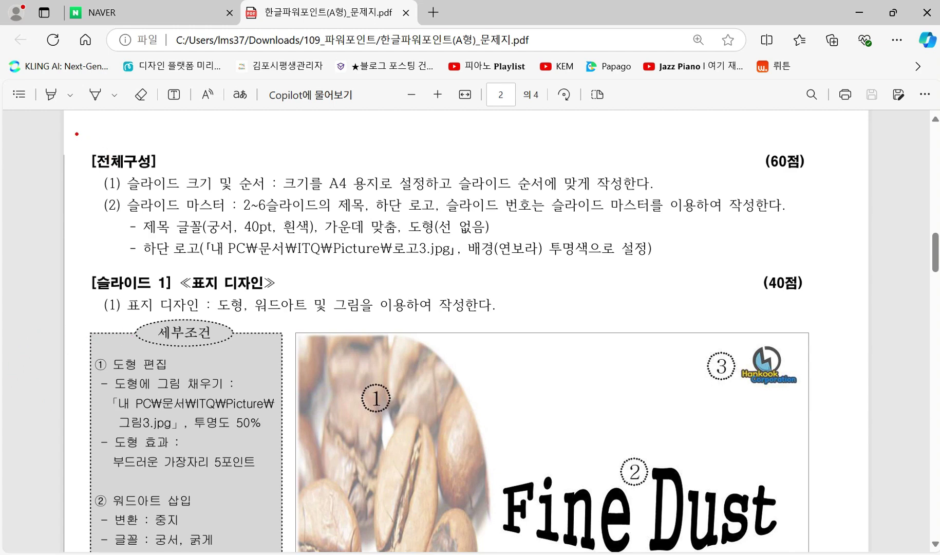
left_click_drag(76, 134, 832, 268)
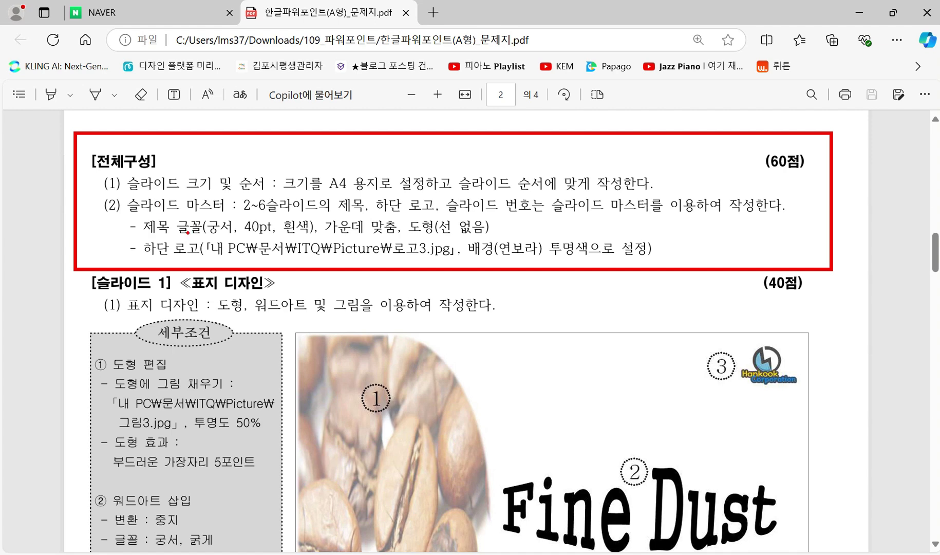
left_click_drag(124, 192, 257, 190)
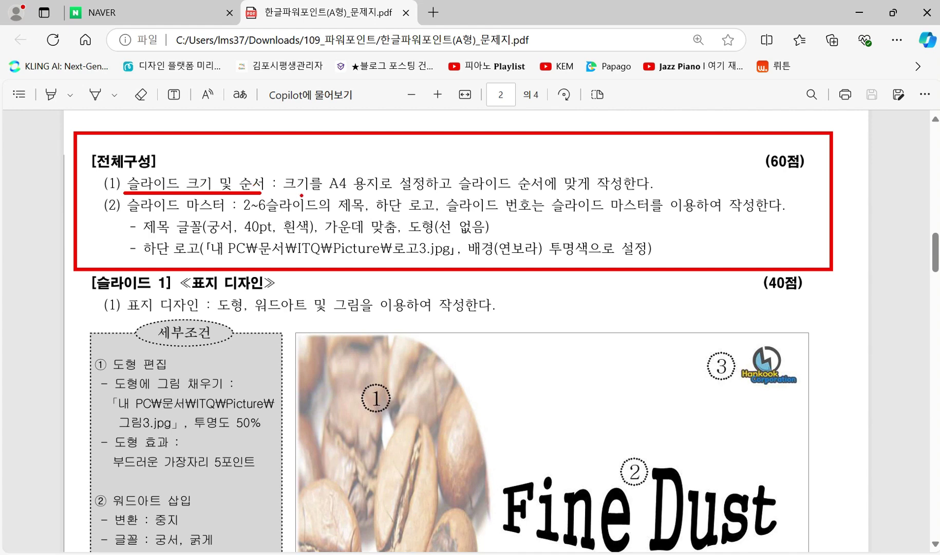
left_click_drag(289, 195, 381, 195)
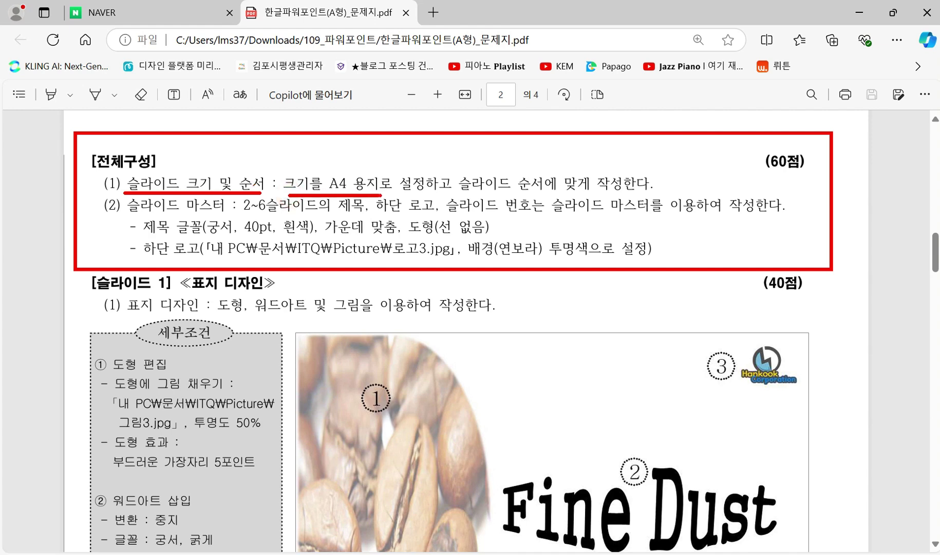
left_click_drag(461, 195, 637, 195)
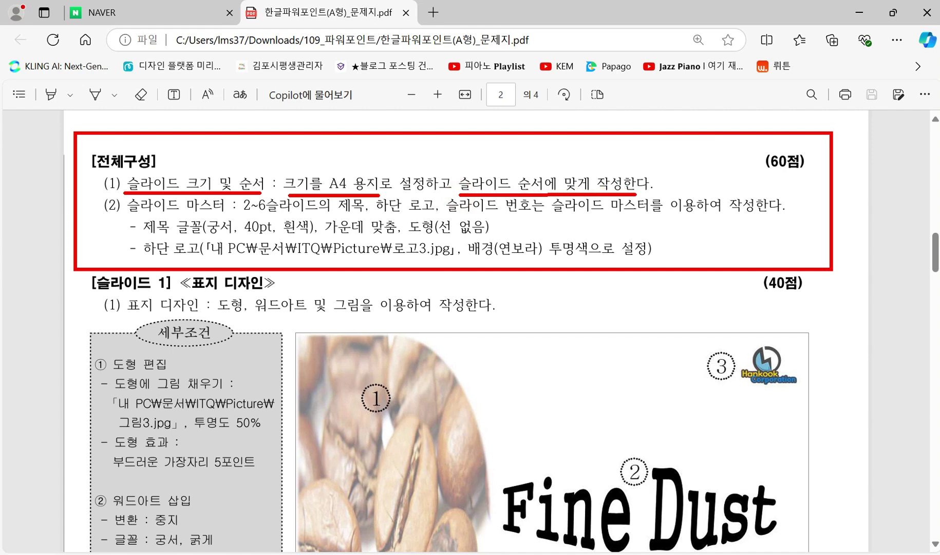
mouse_move(515, 151)
left_mouse_down()
mouse_move(502, 167)
mouse_move(603, 146)
mouse_move(585, 194)
left_mouse_up()
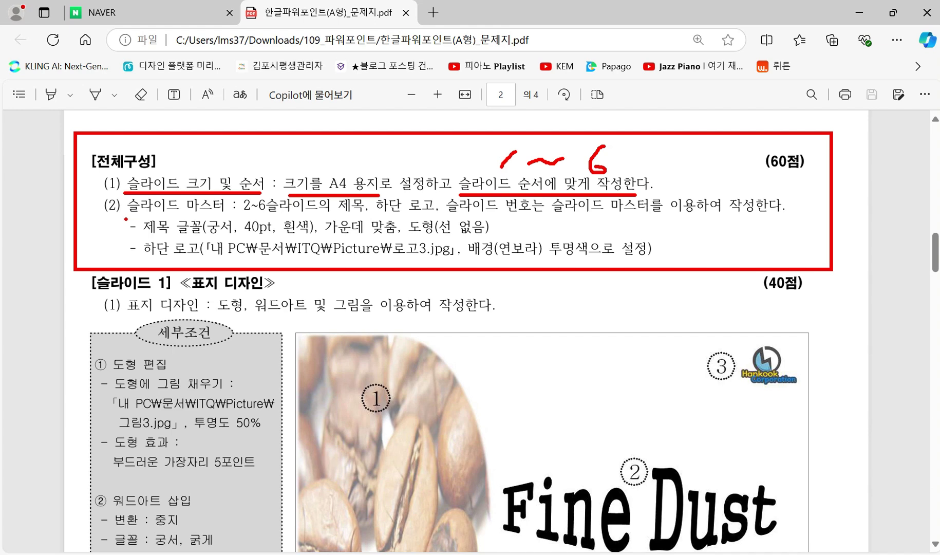
left_click_drag(123, 218, 222, 219)
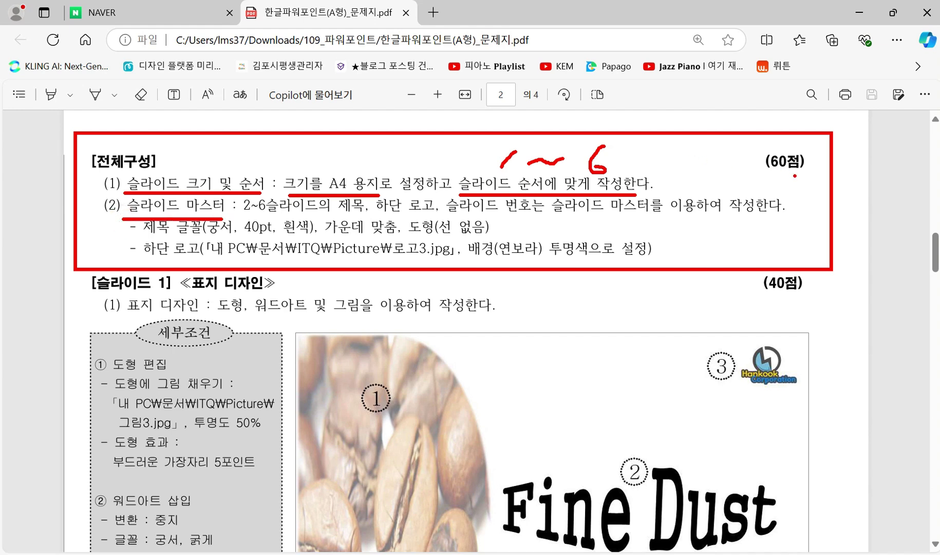
mouse_move(795, 176)
left_mouse_down()
mouse_move(785, 190)
mouse_move(759, 160)
mouse_move(804, 147)
mouse_move(799, 190)
left_mouse_up()
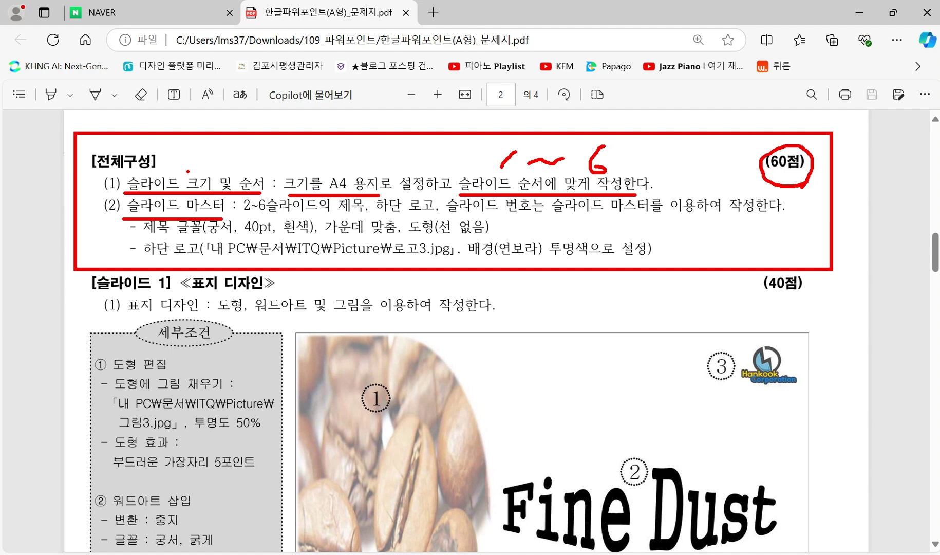
key("Escape")
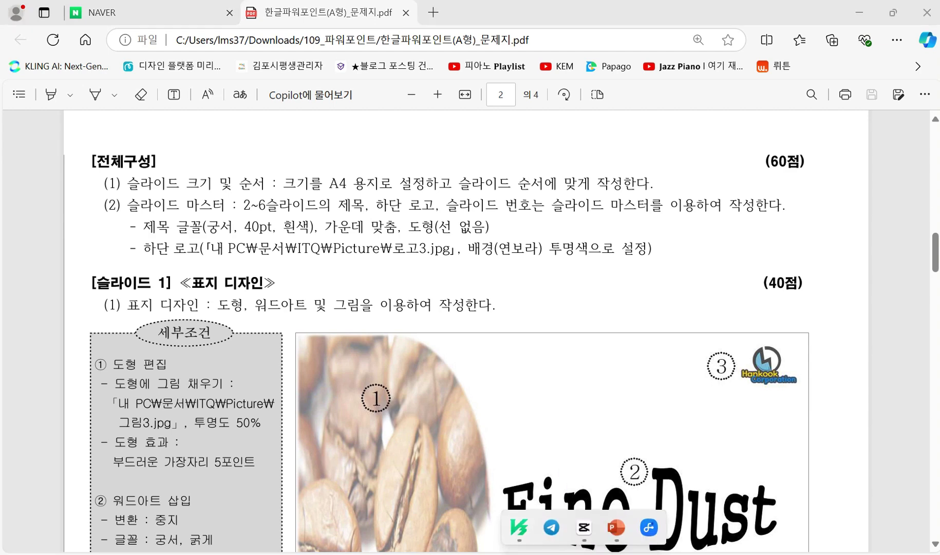
Switch to PowerPoint and set the slide size to A4 용지(210x297mm), scaling the content to ensure fit (맞춤 확인).
left_click(616, 534)
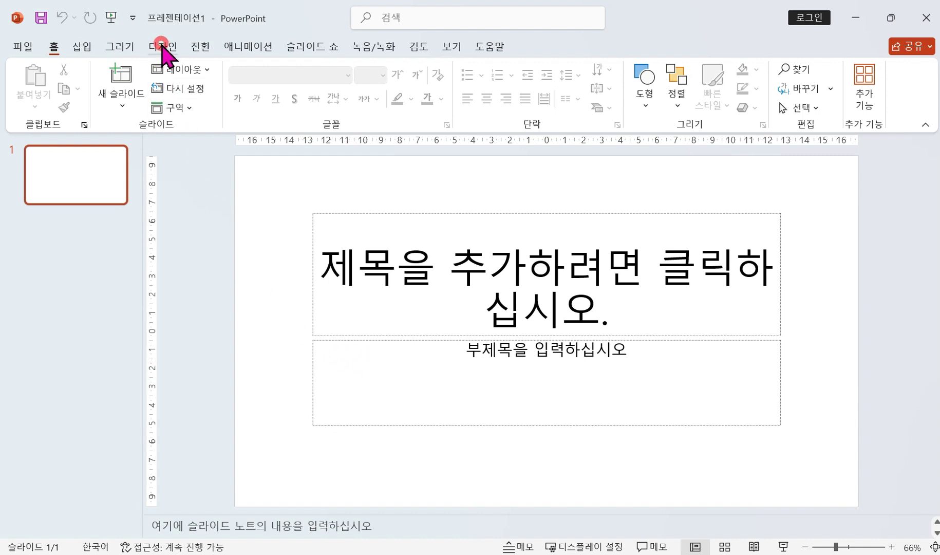
left_click(163, 47)
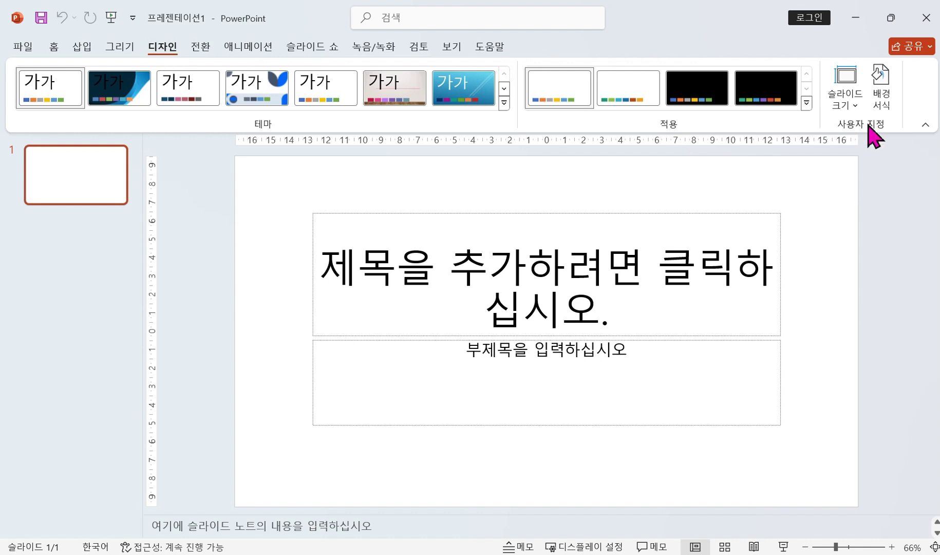
left_click(846, 105)
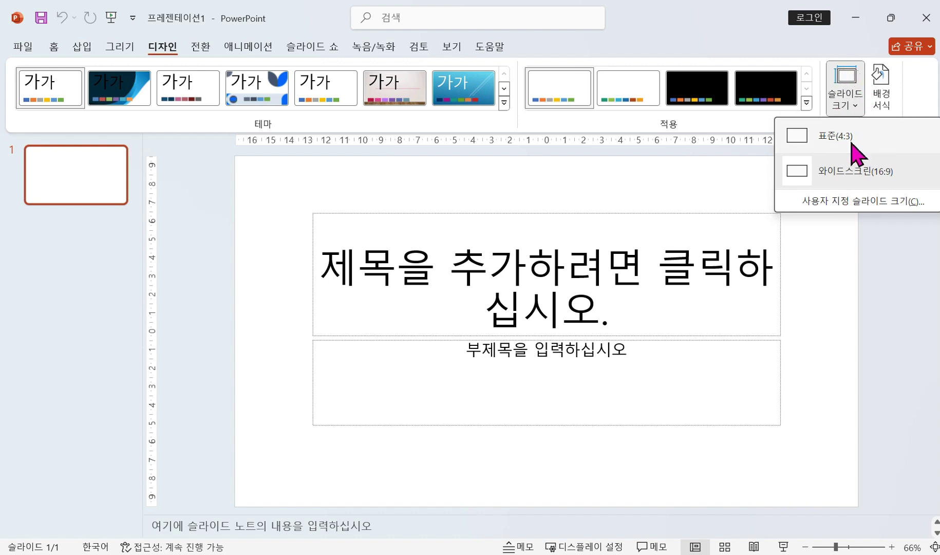
left_click(852, 202)
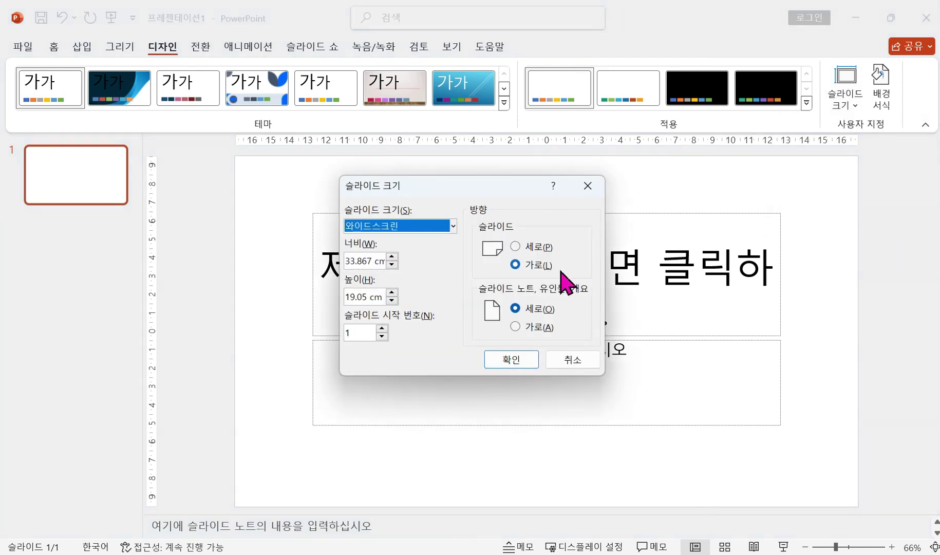
left_click(453, 229)
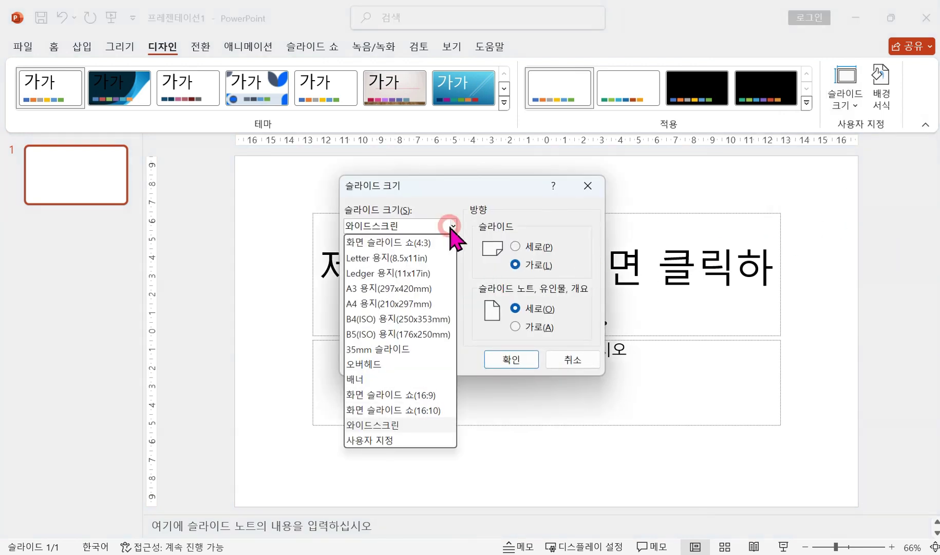
left_click(403, 305)
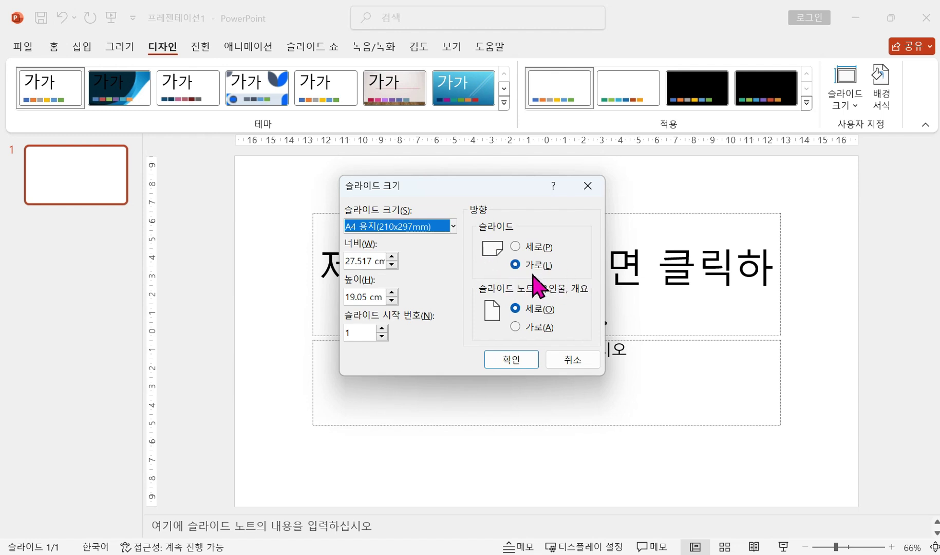
left_click(512, 361)
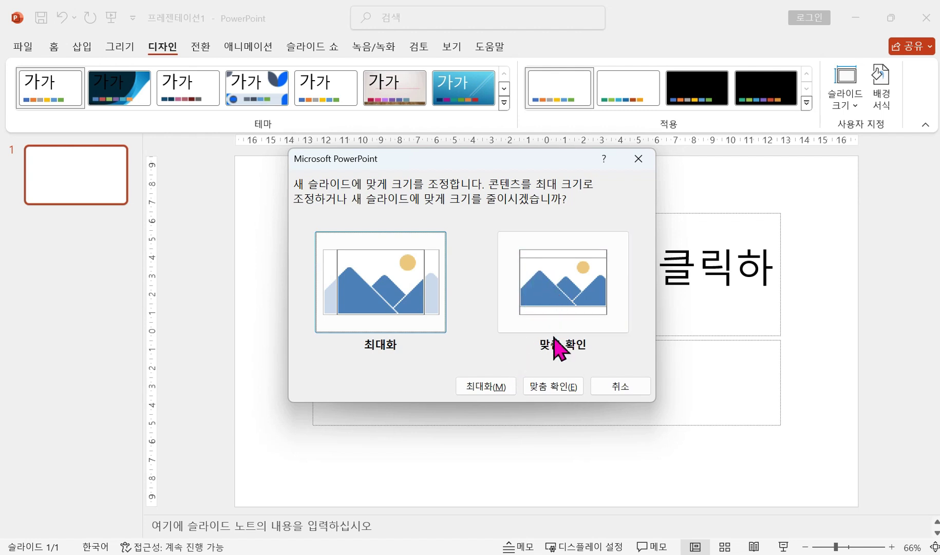
left_click(553, 388)
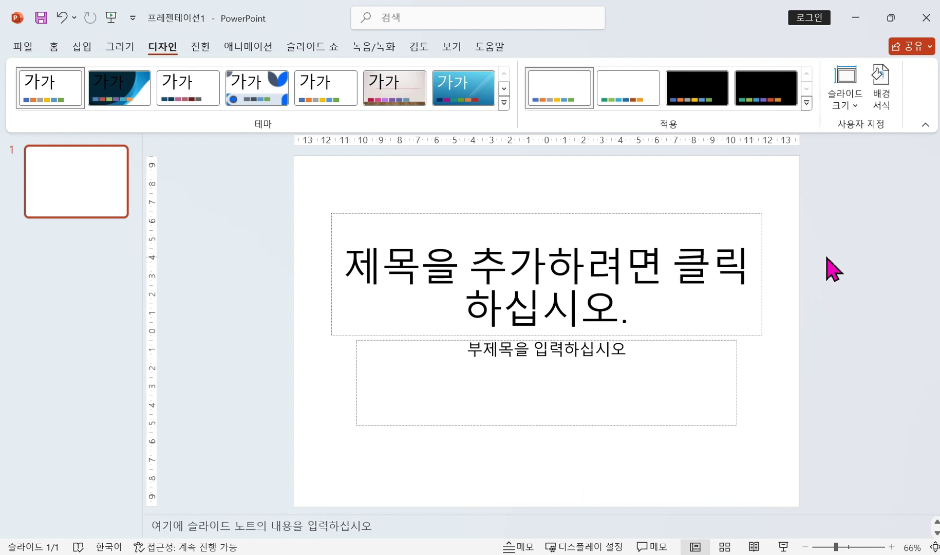
Add five new slides after slide 1 to make six, and shrink the thumbnails so all of them fit.
left_click(71, 191)
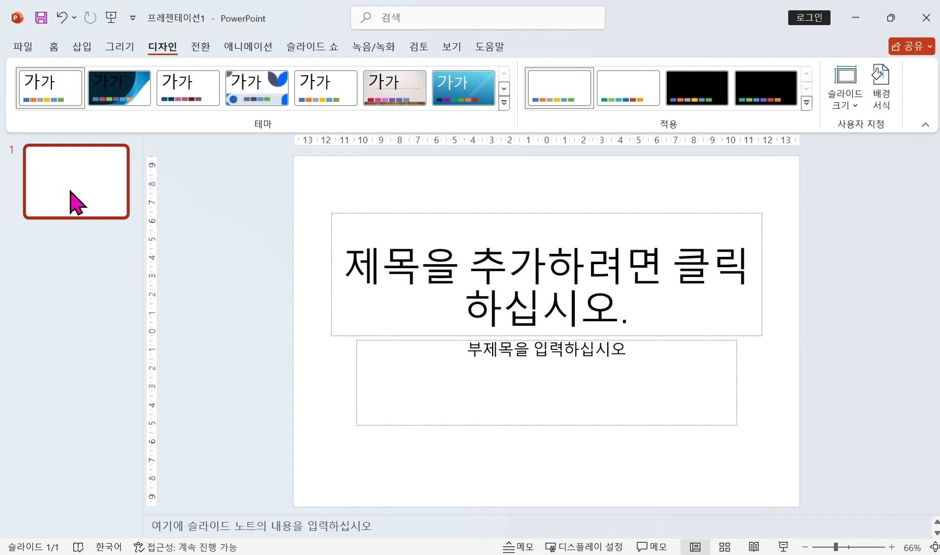
key("Return")
key("Return")
key("Return")
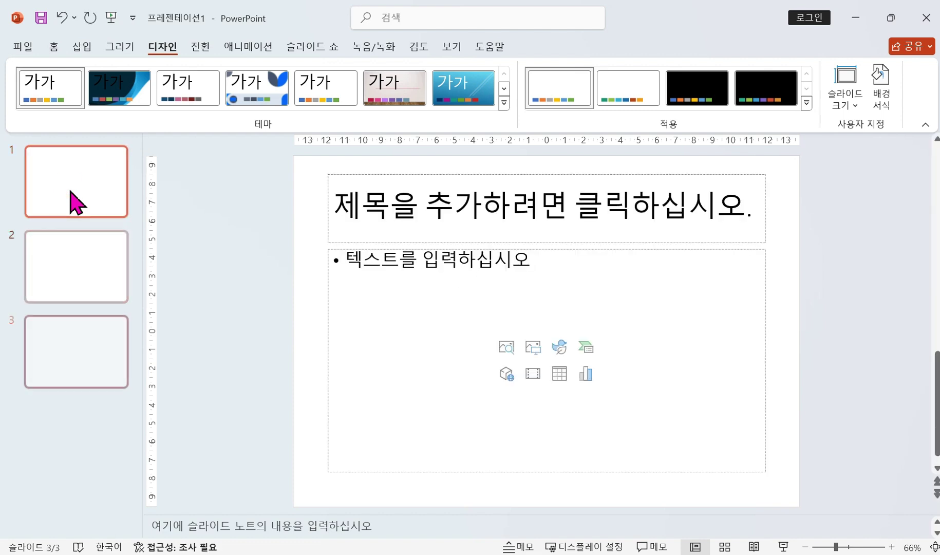
key("Return")
key("Return")
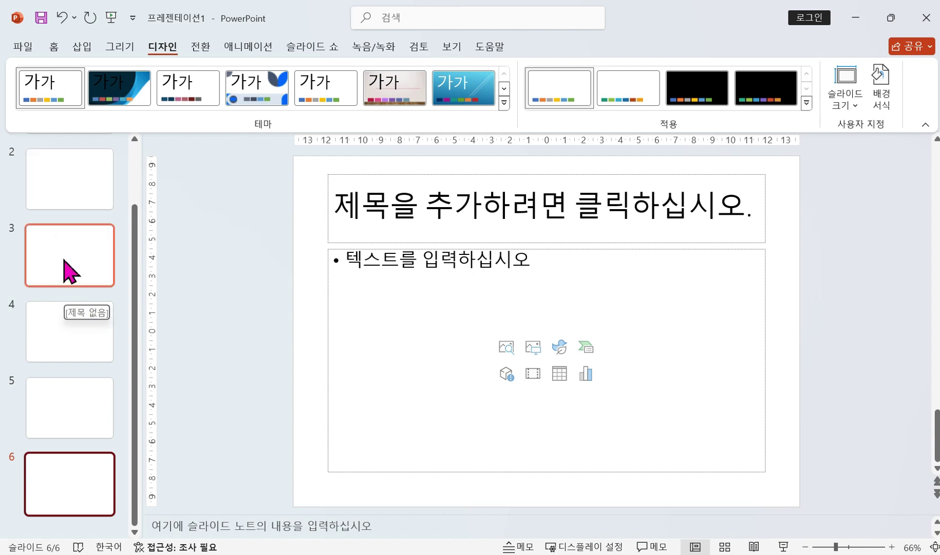
scroll(62, 262, "down", 2)
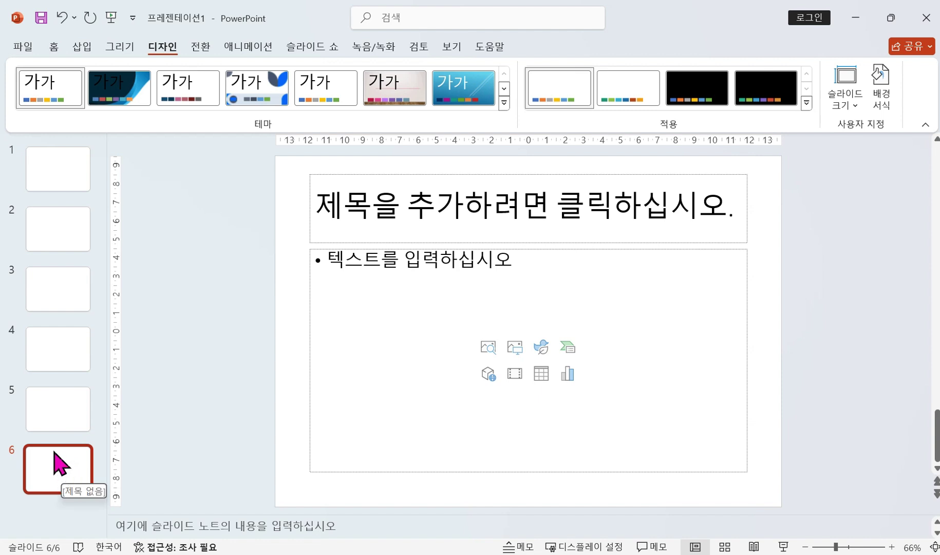
scroll(61, 415, "down", 1, "ctrl")
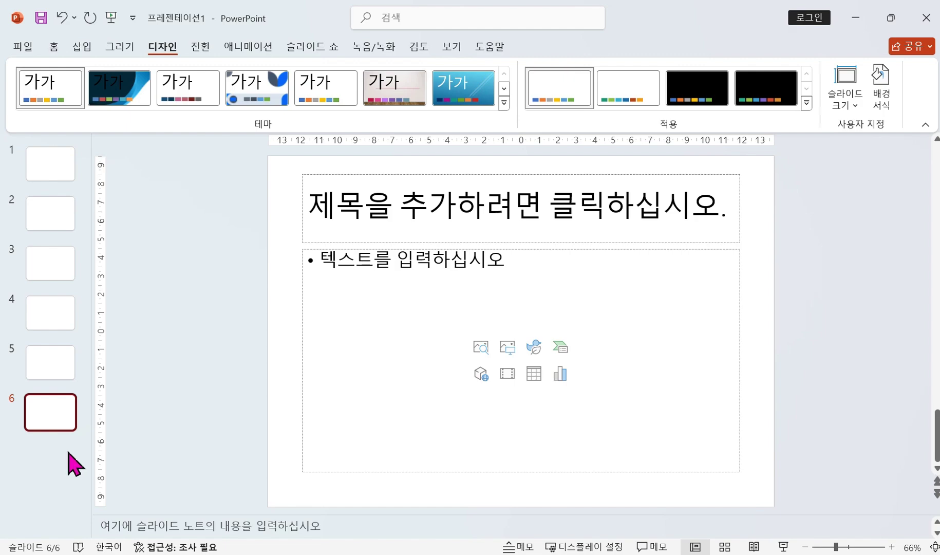
Switch to the exam PDF and examine the slide master requirement and the title band and footer of the sample slide 2.
key("alt+Tab")
left_click_drag(147, 199, 252, 200)
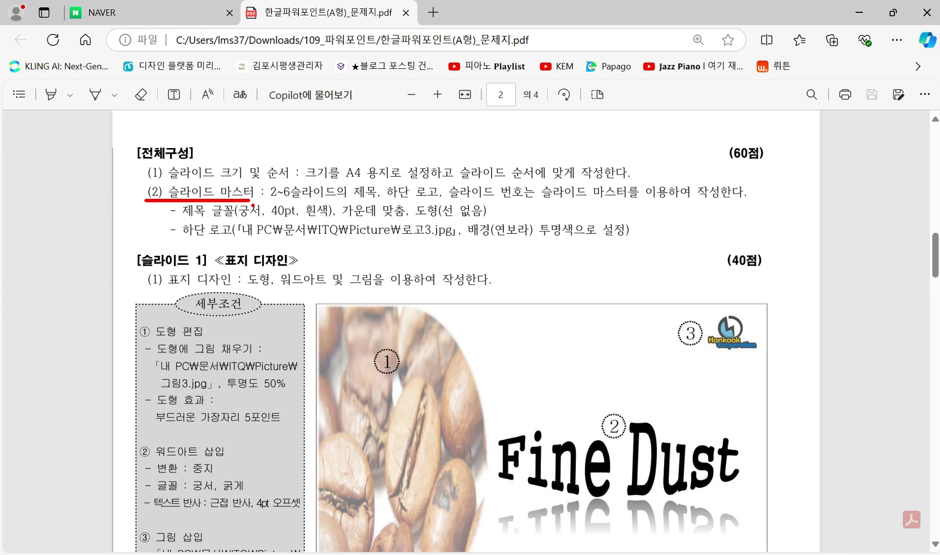
key("Escape")
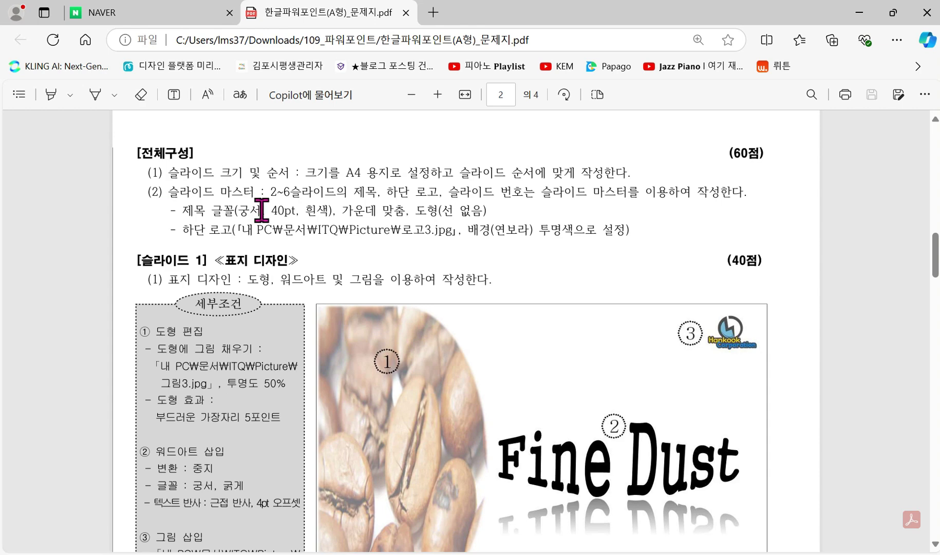
scroll(486, 385, "down", 3)
scroll(485, 391, "down", 6)
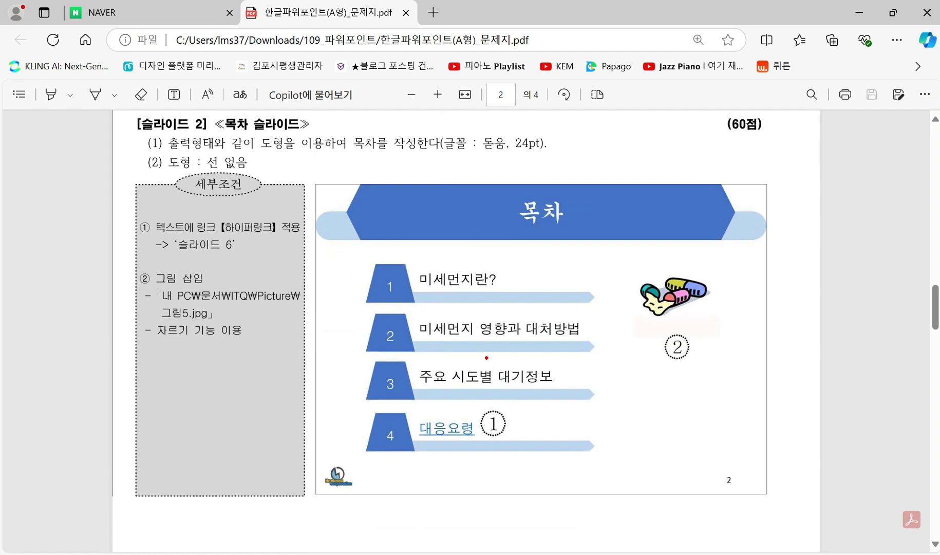
left_click_drag(314, 177, 767, 246)
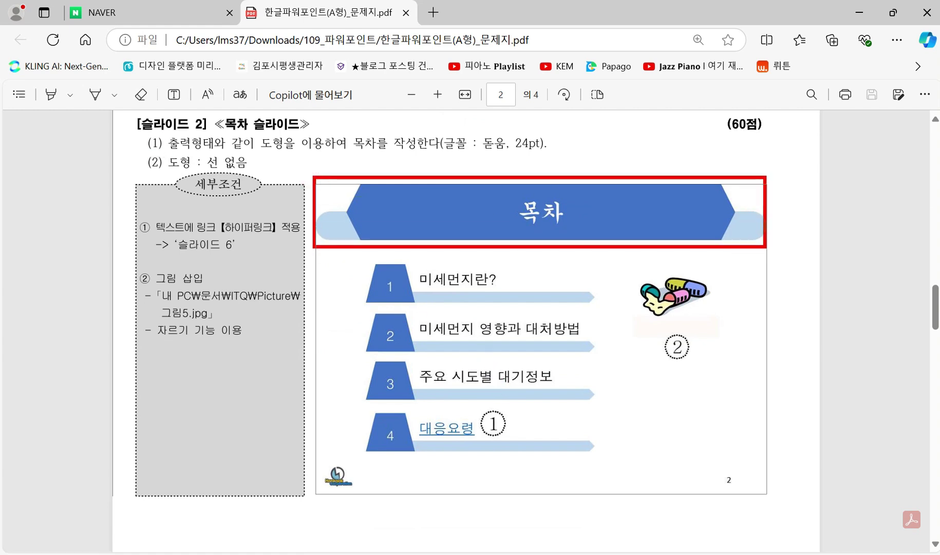
mouse_move(315, 458)
left_mouse_down()
mouse_move(643, 476)
mouse_move(772, 496)
left_mouse_up()
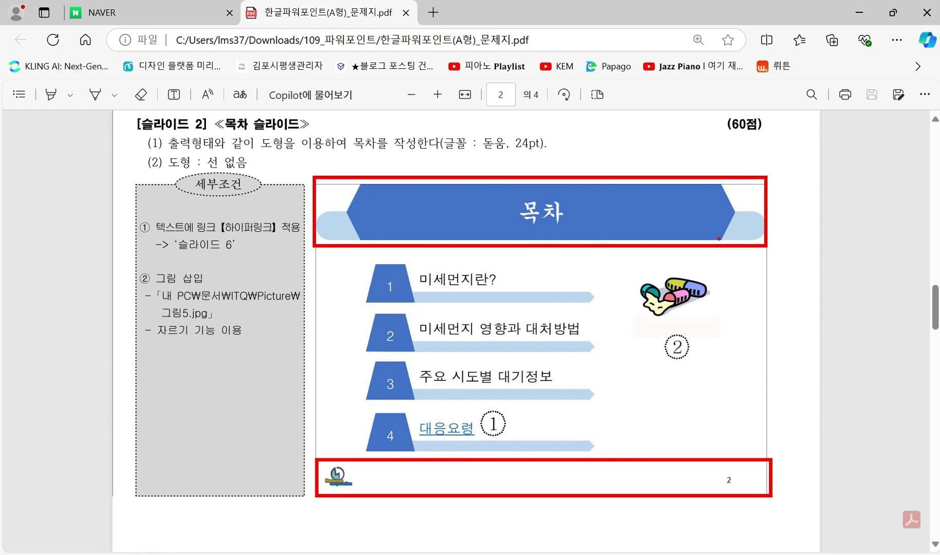
key("Escape")
Compare the title band, bottom logo and slide number in the samples for slides 3 and 4.
scroll(649, 490, "down", 8)
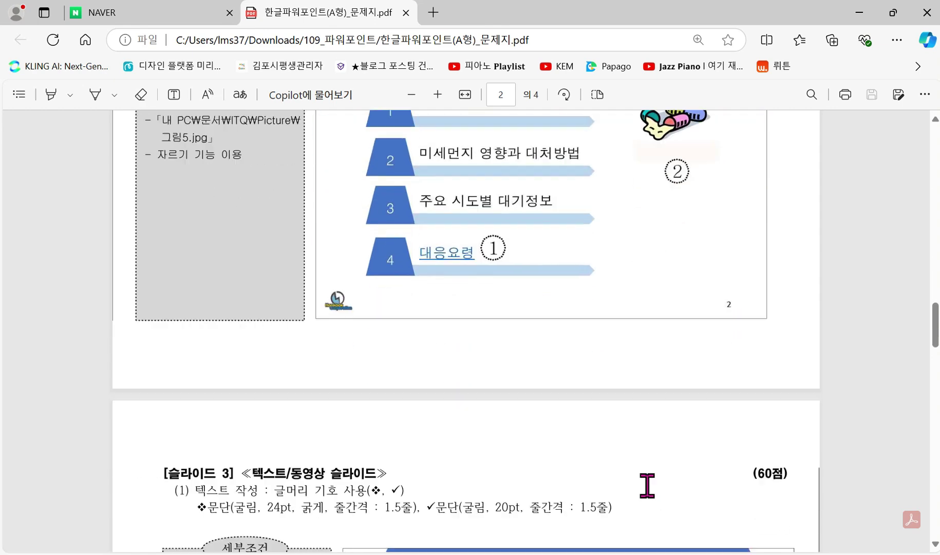
scroll(649, 491, "down", 4)
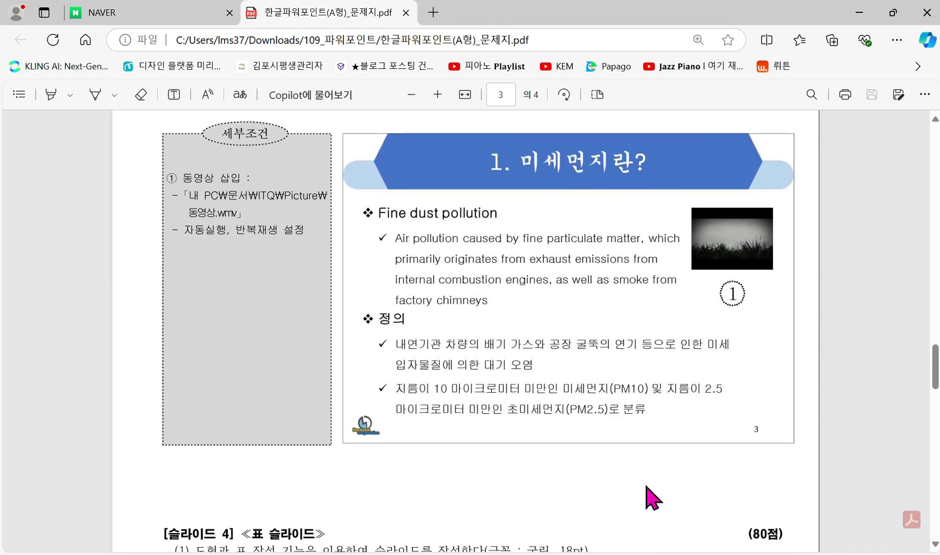
scroll(652, 494, "up", 2)
key("ctrl+2")
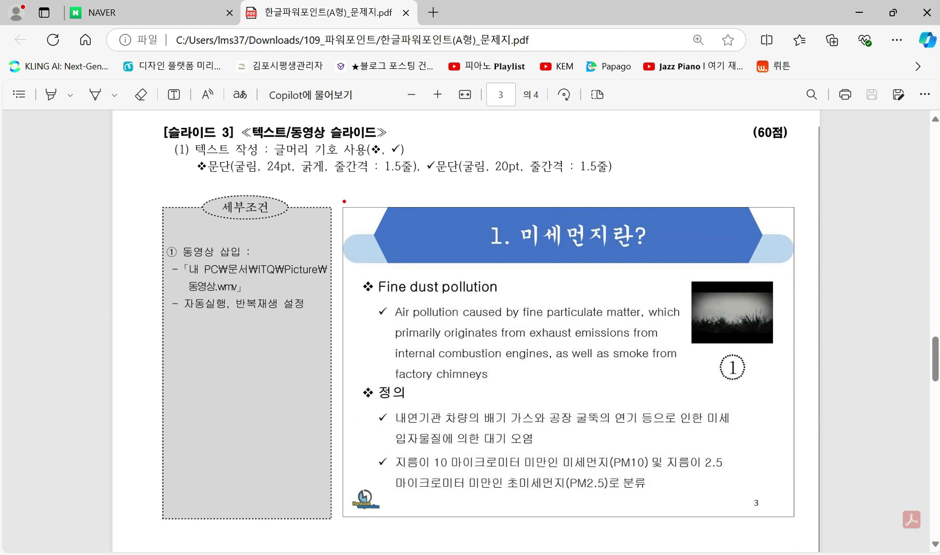
mouse_move(343, 201)
left_mouse_down()
mouse_move(736, 275)
mouse_move(794, 275)
left_mouse_up()
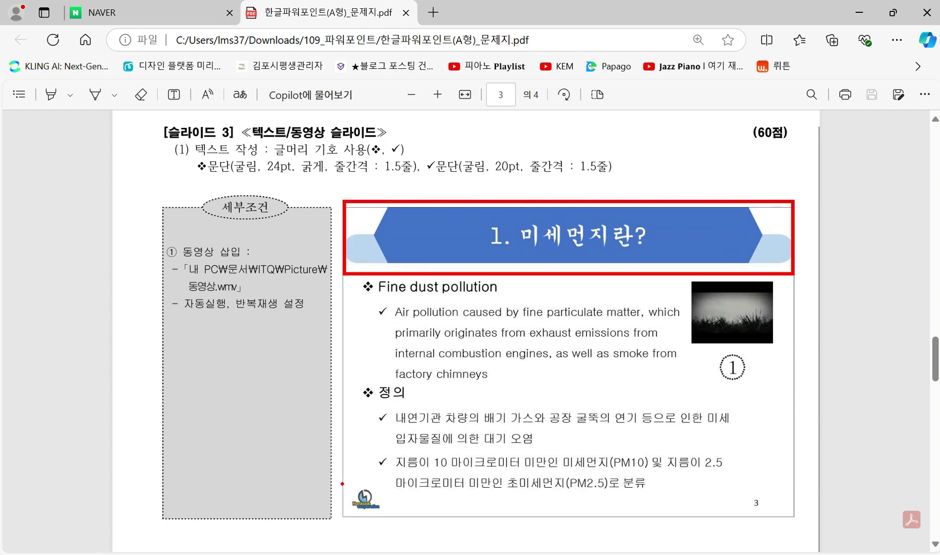
left_click_drag(342, 484, 793, 515)
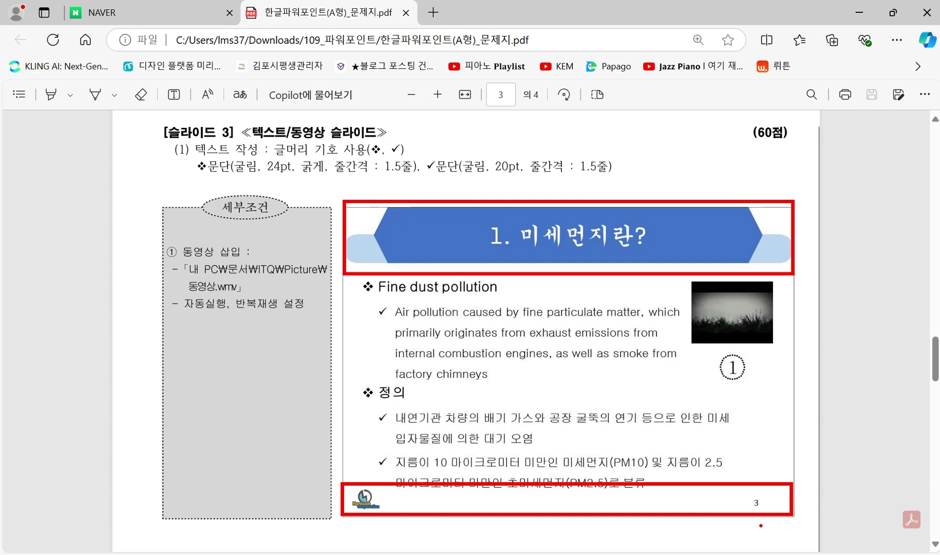
key("Escape")
scroll(739, 523, "down", 10)
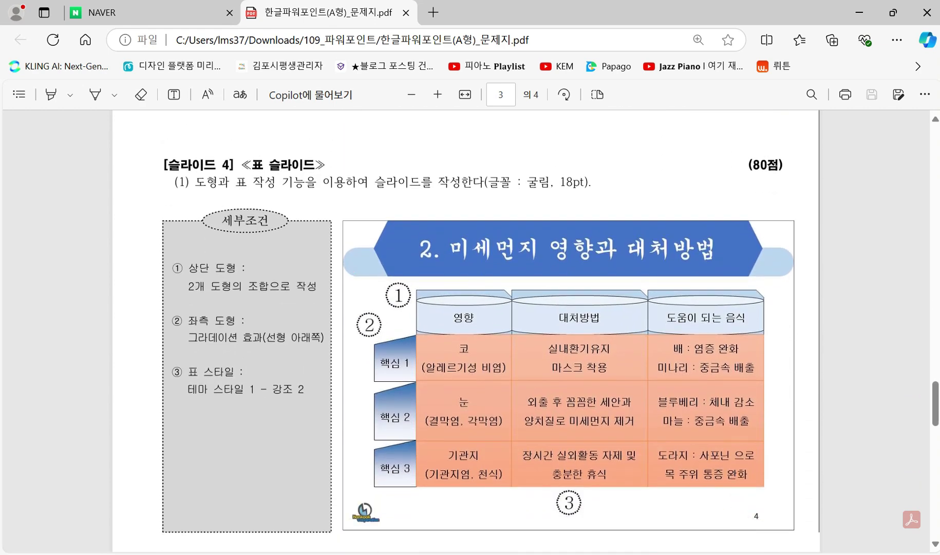
mouse_move(341, 210)
left_mouse_down()
mouse_move(735, 287)
mouse_move(798, 286)
left_mouse_up()
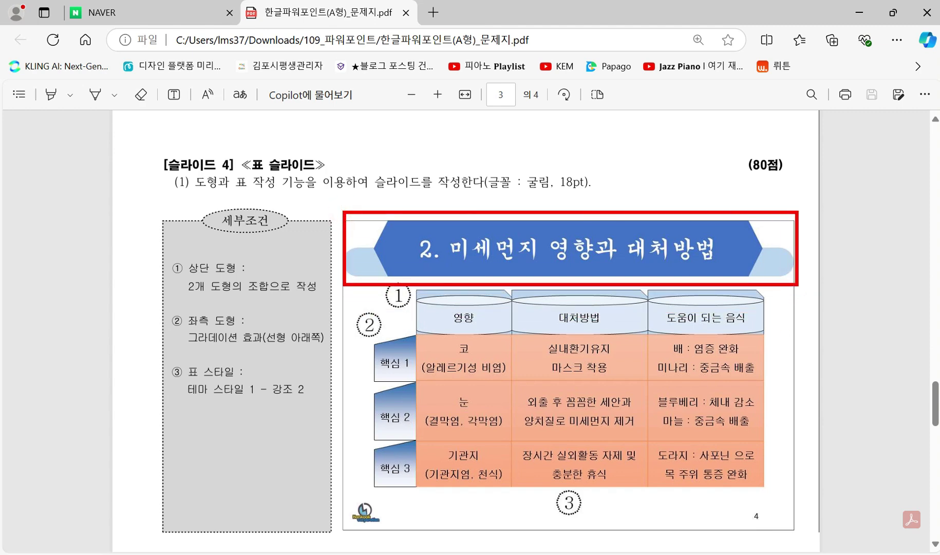
left_click_drag(345, 494, 803, 537)
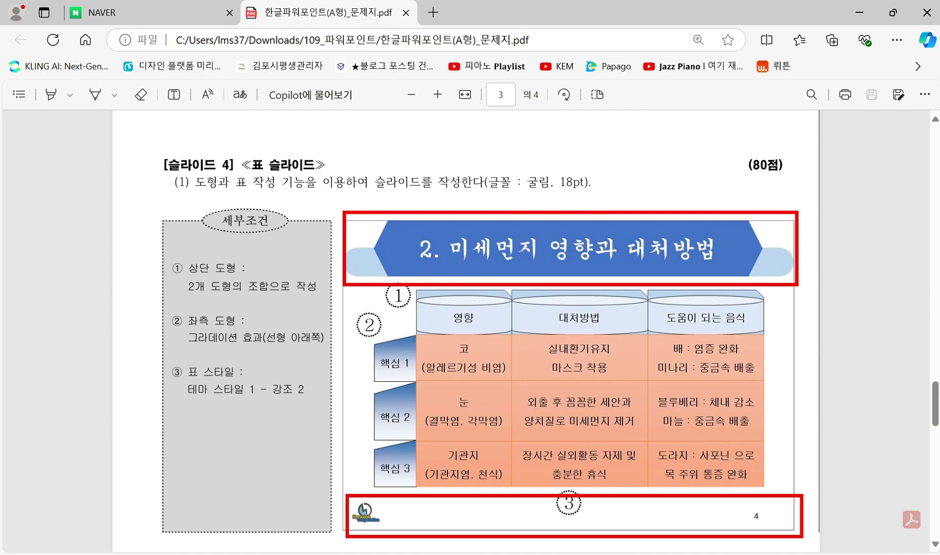
Reread the slide master requirements on page 2 for the title font, alignment, shape outline, logo file and transparent background.
scroll(636, 387, "up", 15)
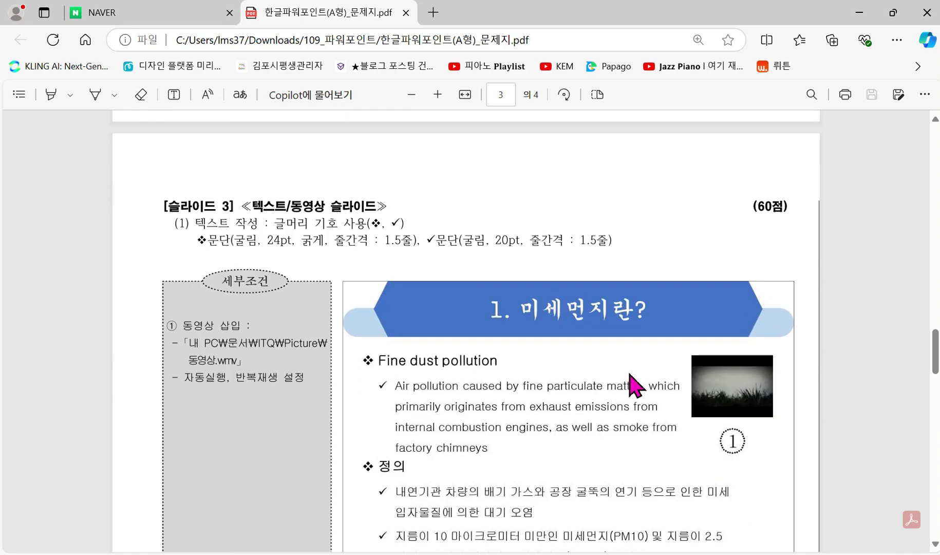
scroll(636, 386, "up", 15)
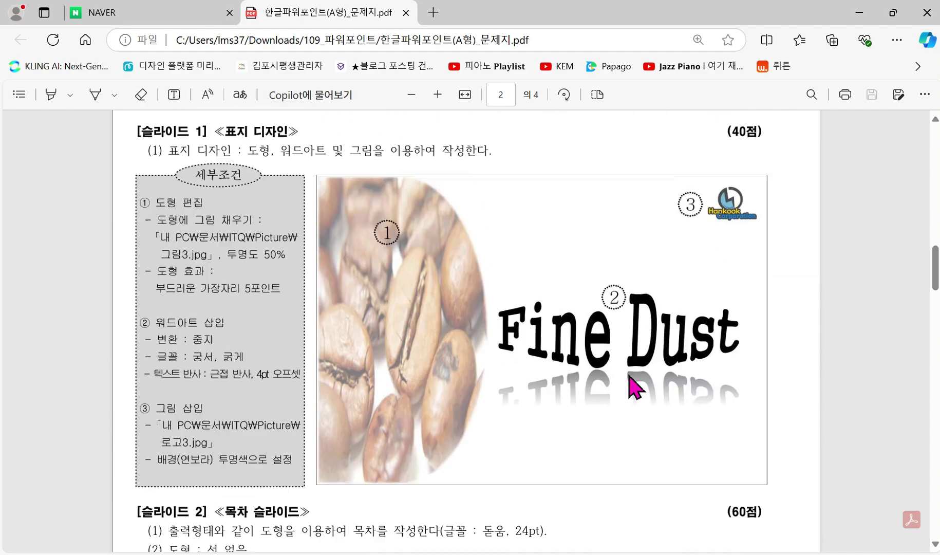
scroll(632, 381, "down", 1)
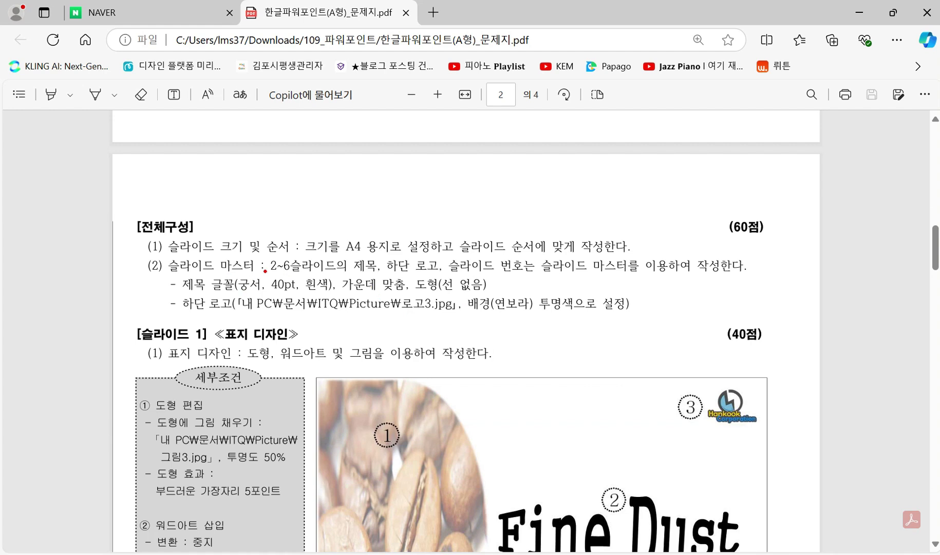
left_click_drag(270, 271, 525, 274)
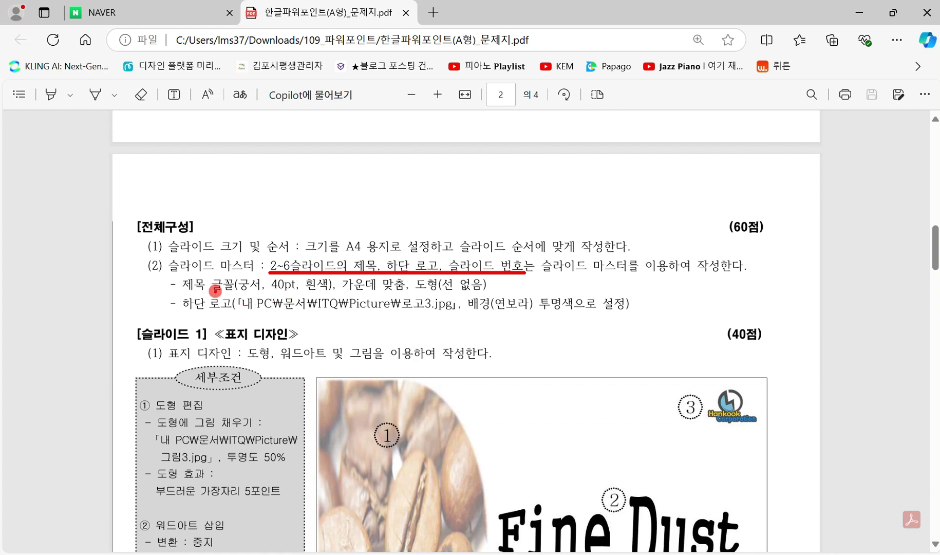
left_click_drag(214, 291, 339, 293)
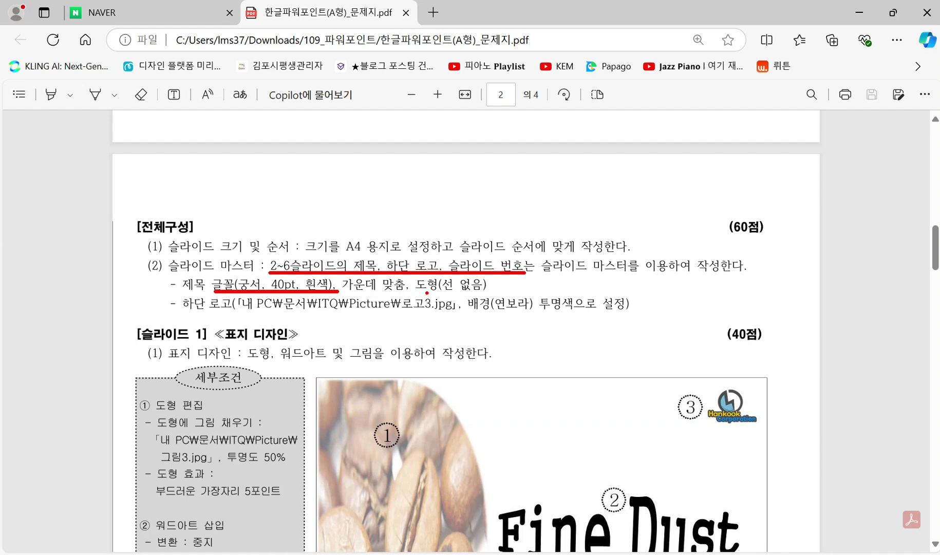
left_click_drag(411, 292, 480, 293)
left_click_drag(239, 314, 450, 316)
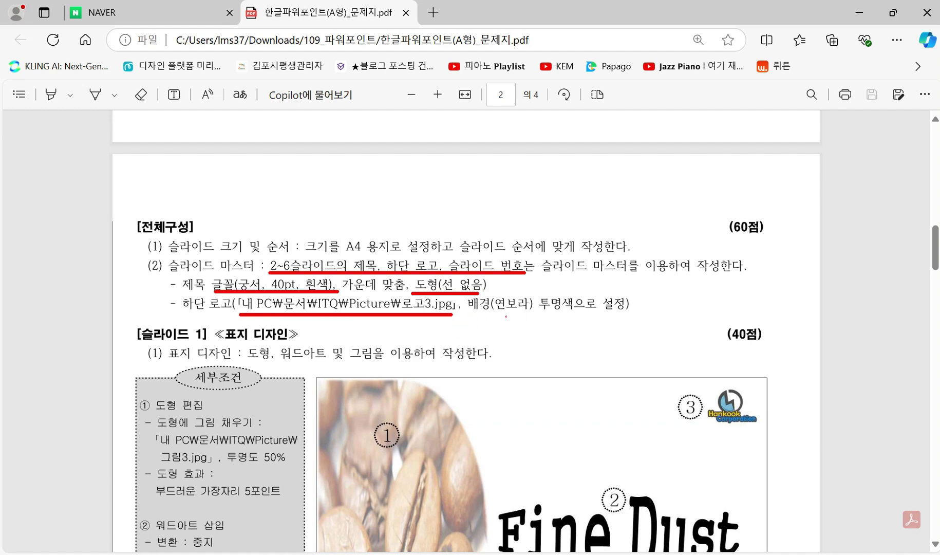
left_click_drag(475, 317, 614, 316)
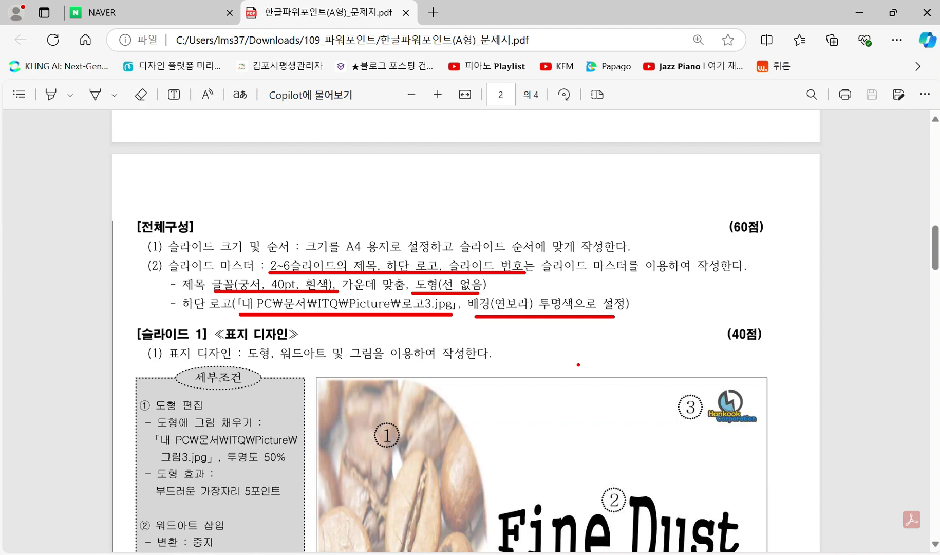
key("Escape")
Check the sample slide 2 again for the title shapes, logo and slide number that belong on the slide master.
scroll(561, 309, "down", 10)
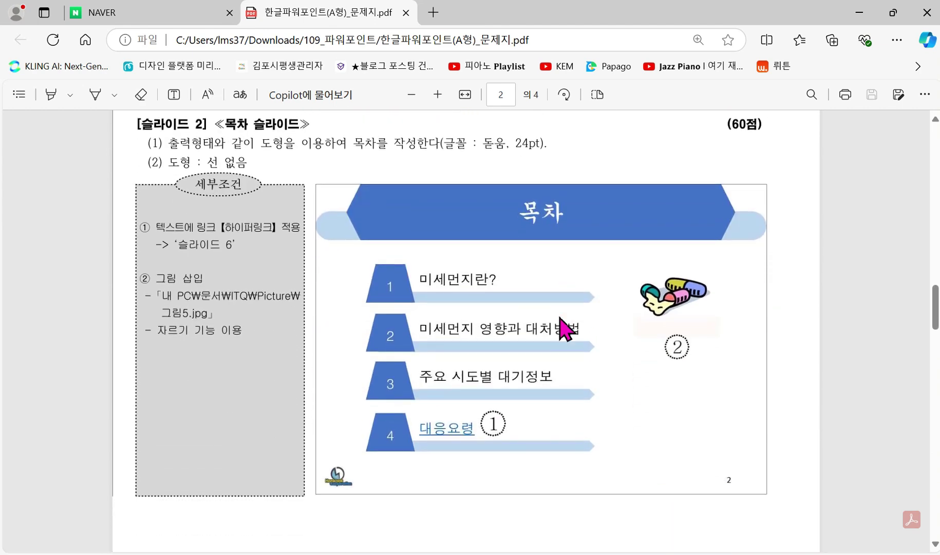
key("ctrl+2")
mouse_move(312, 179)
left_mouse_down()
mouse_move(704, 242)
mouse_move(721, 262)
mouse_move(766, 246)
left_mouse_up()
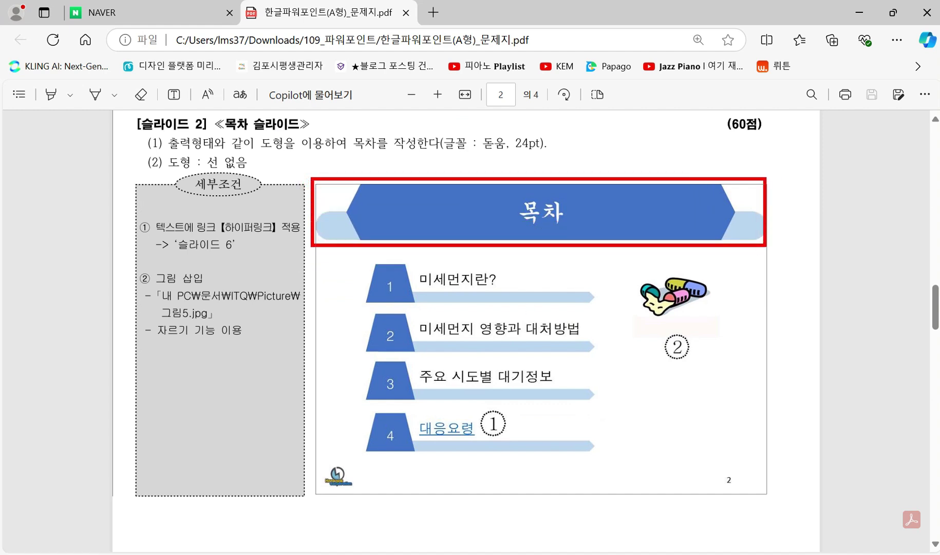
mouse_move(324, 464)
left_mouse_down()
mouse_move(726, 483)
mouse_move(772, 496)
mouse_move(764, 499)
left_mouse_up()
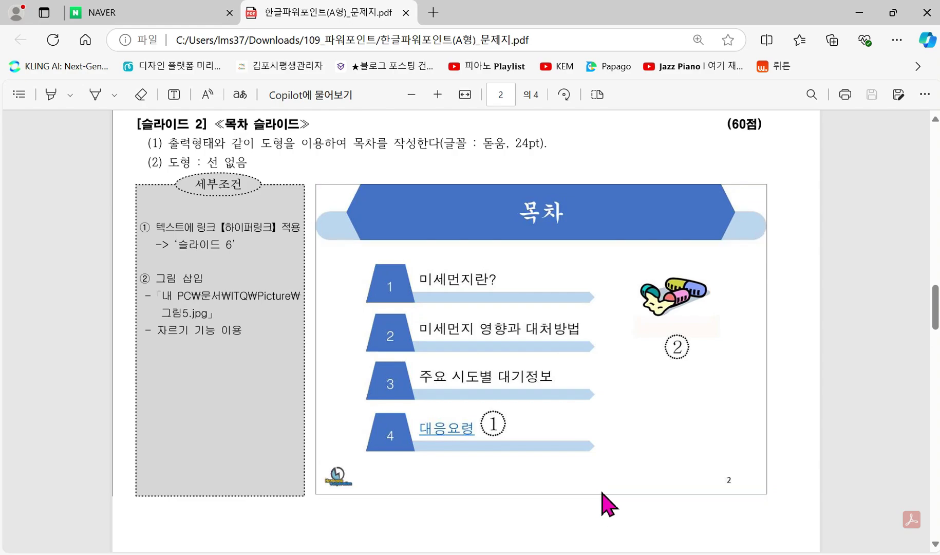
Switch to PowerPoint, fit all six thumbnails in view and look through slides 2 to 6.
key("alt+Tab")
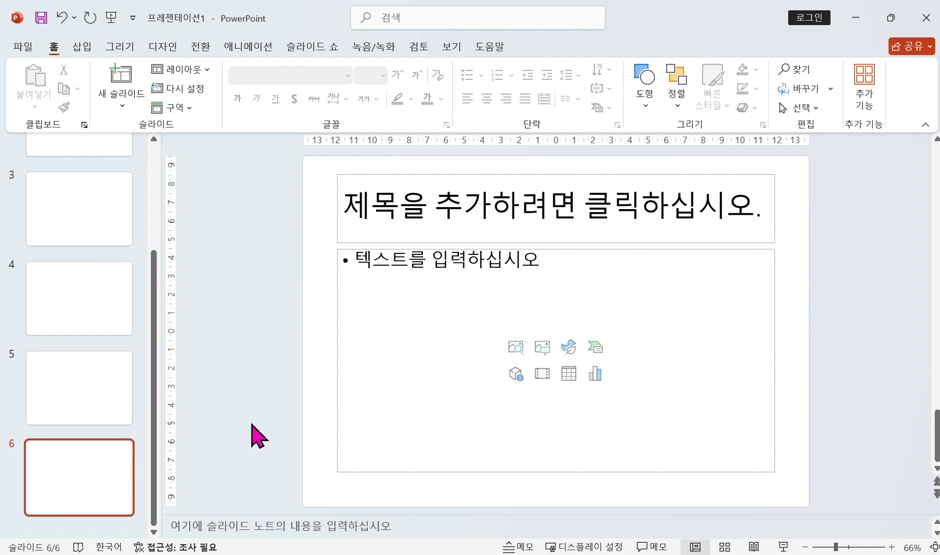
mouse_move(91, 481)
left_mouse_down()
mouse_move(74, 486)
mouse_move(72, 471)
mouse_move(94, 485)
left_mouse_up()
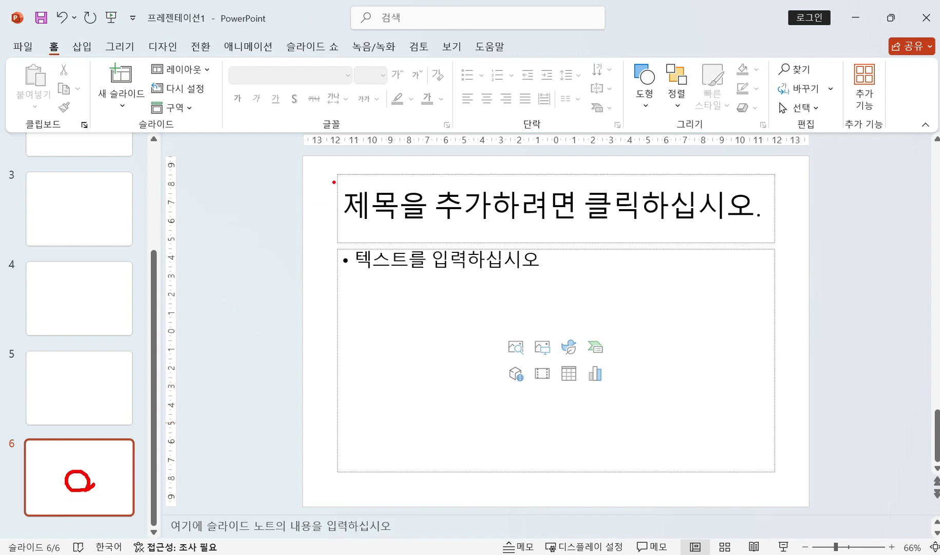
left_click(336, 175)
key("Escape")
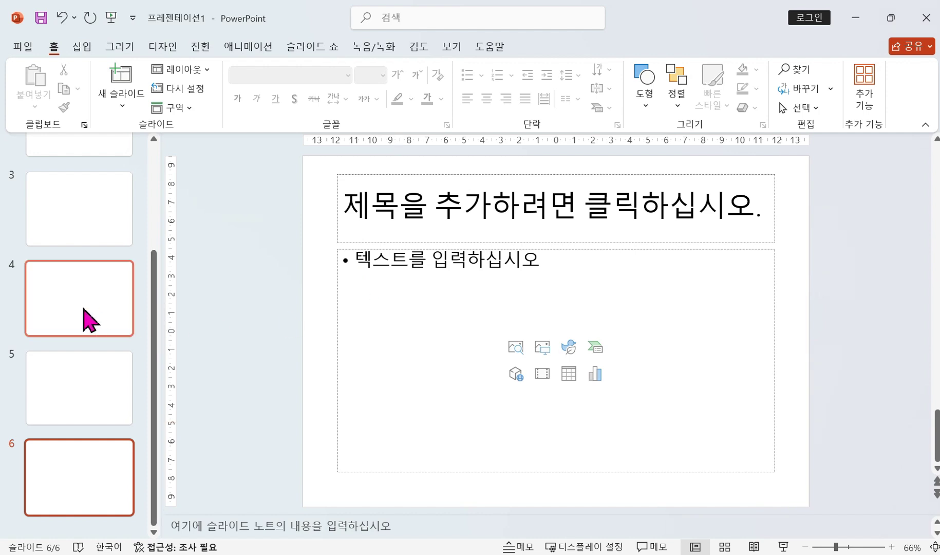
scroll(84, 309, "down", 2)
left_click(56, 247)
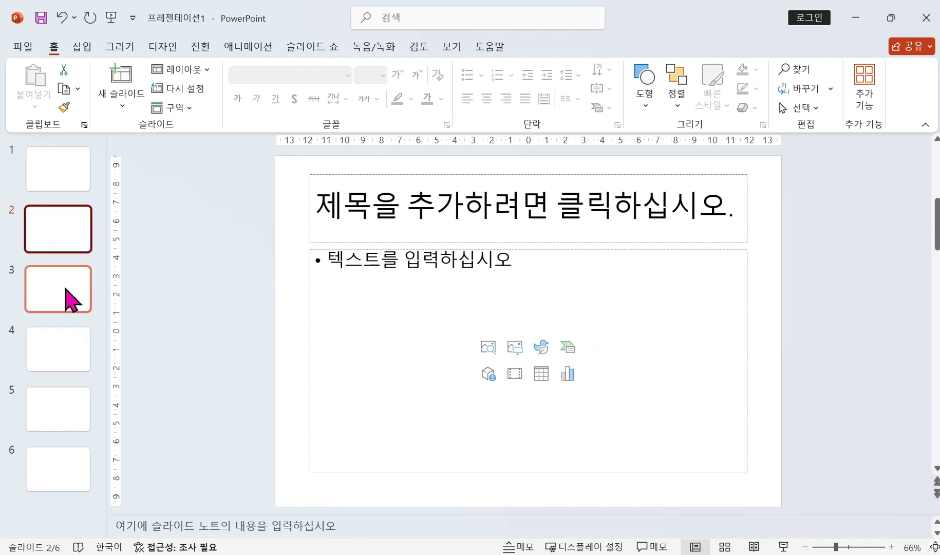
left_click(69, 296)
left_click(67, 356)
left_click(67, 406)
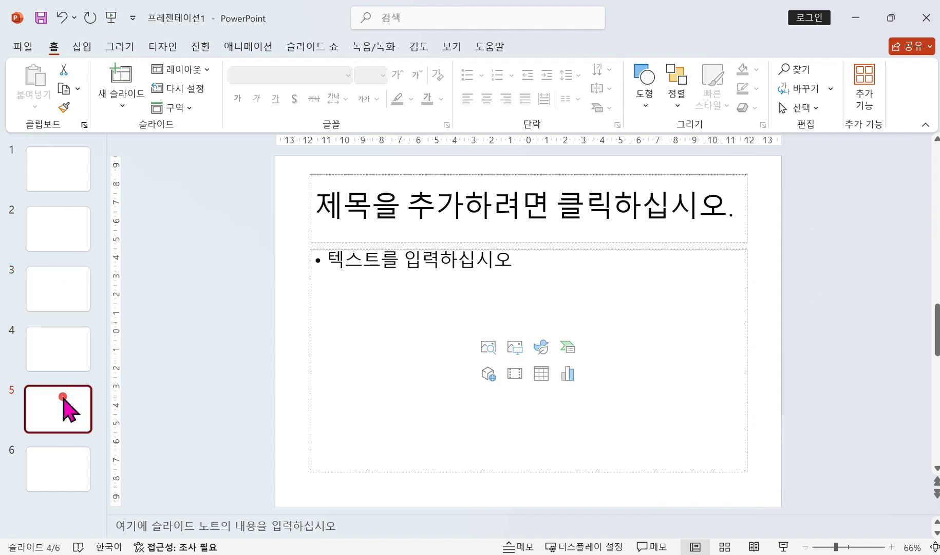
left_click(63, 465)
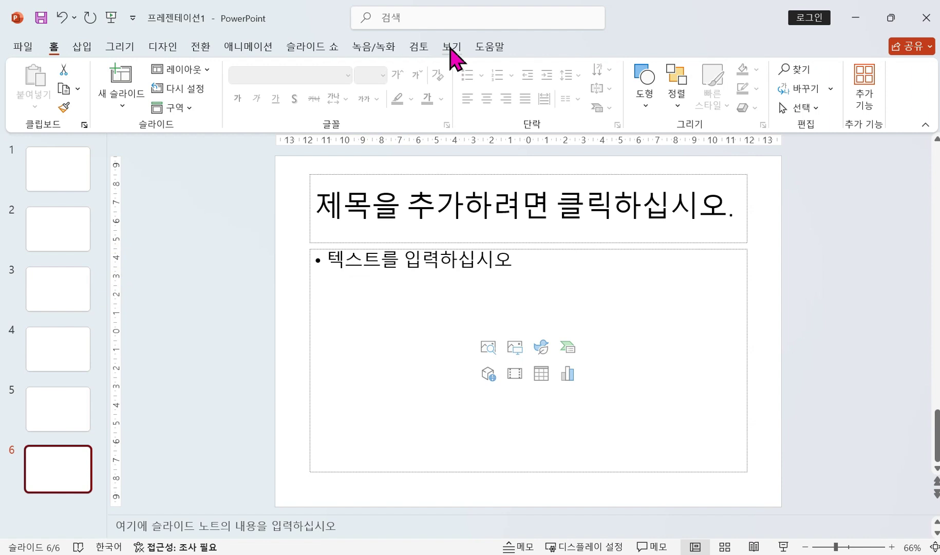
Open the slide master view on the layout used by slide 6.
left_click(452, 49)
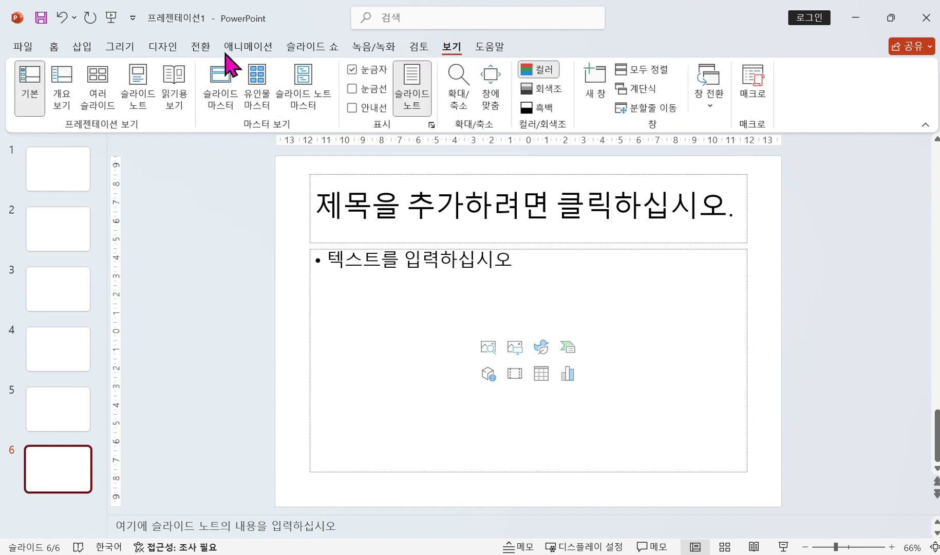
left_click(227, 100)
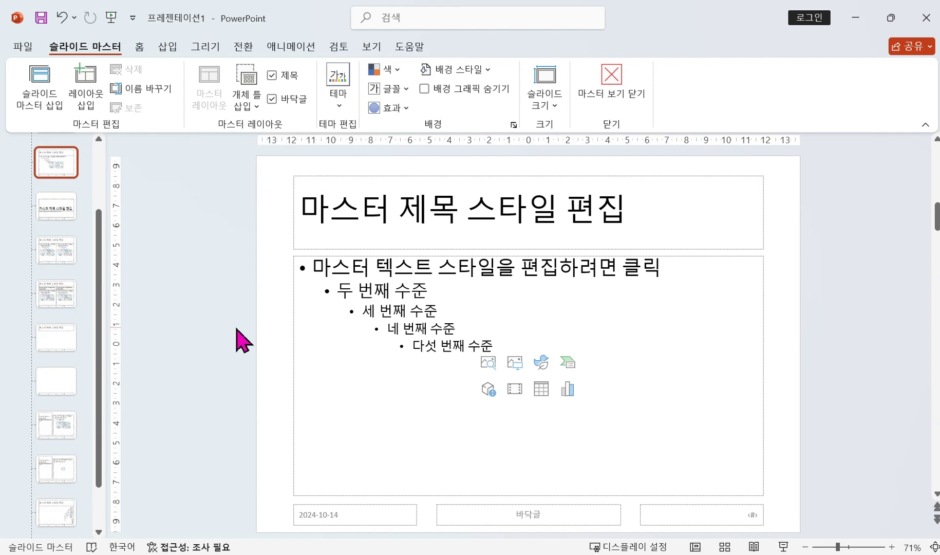
left_click_drag(307, 235, 369, 234)
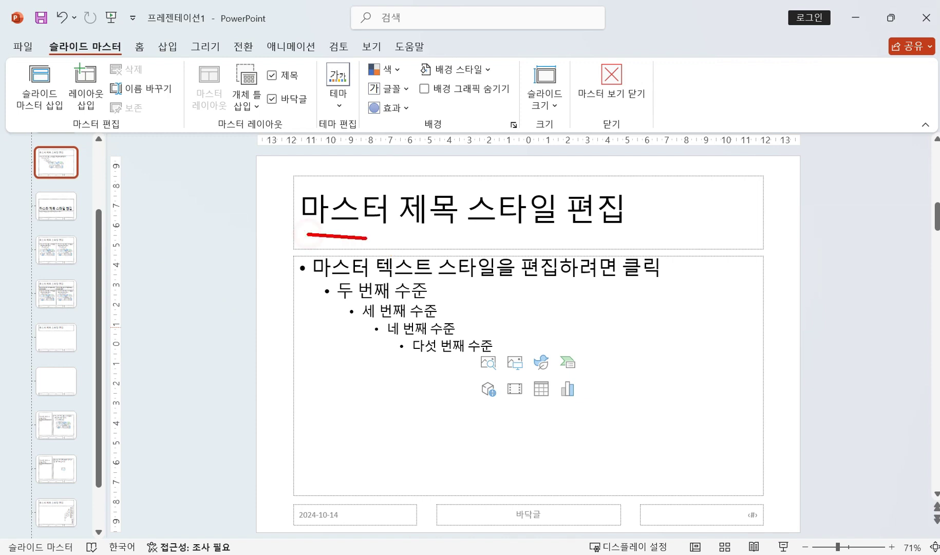
mouse_move(358, 282)
left_mouse_down()
mouse_move(313, 280)
mouse_move(369, 281)
left_mouse_up()
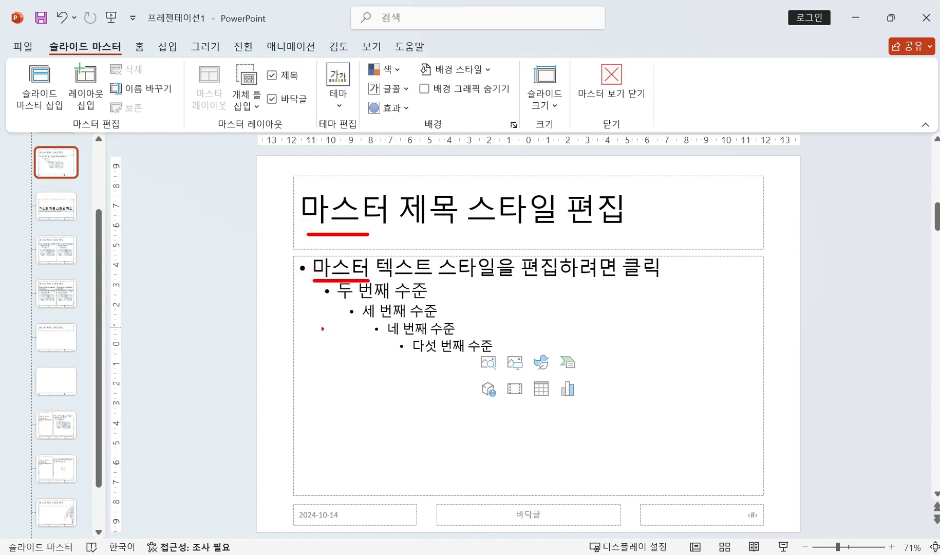
left_click_drag(47, 35, 135, 65)
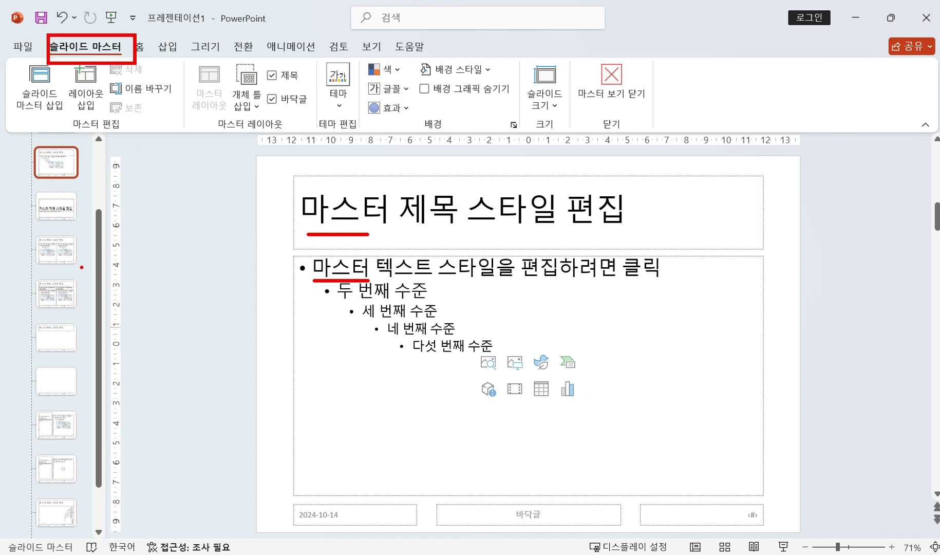
key("Escape")
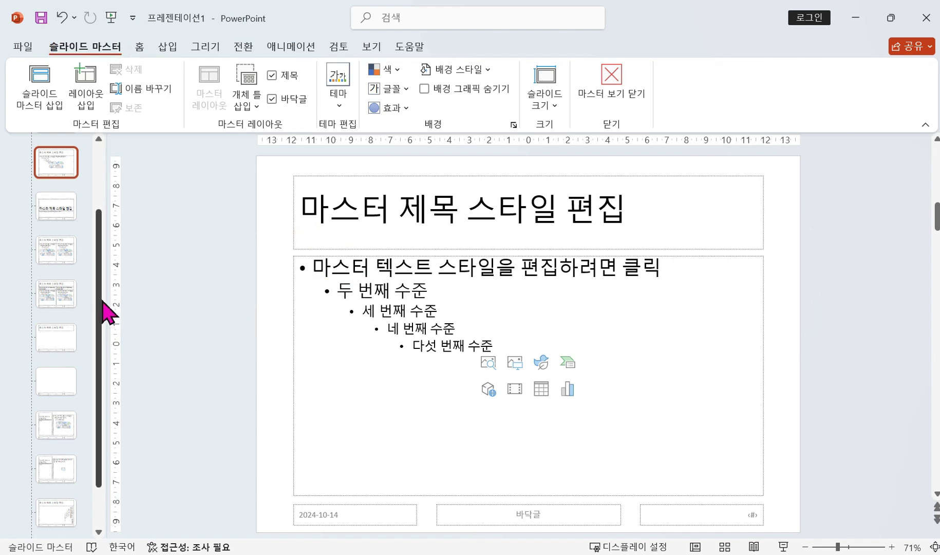
Close the slide master view, reopen it from slide 6 and show the layout used by that slide.
left_click_drag(101, 302, 101, 204)
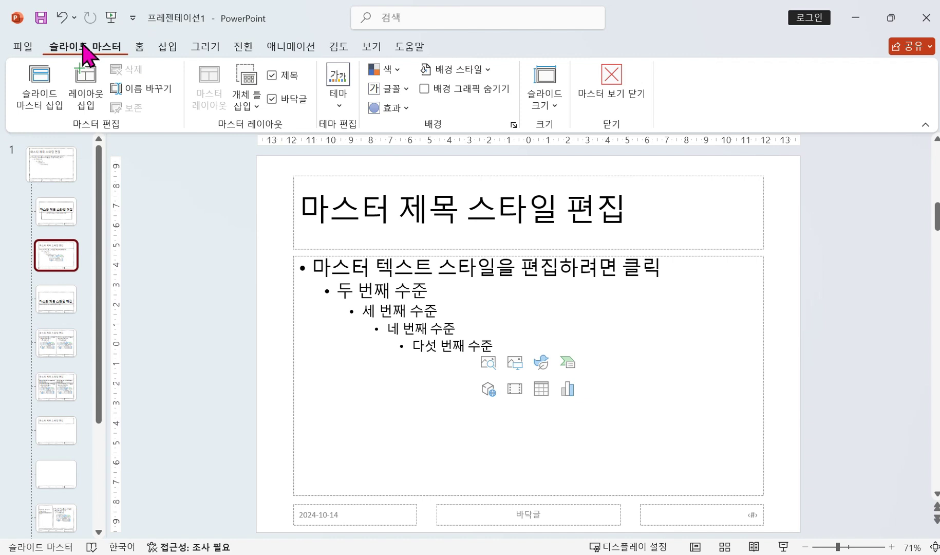
left_click(616, 92)
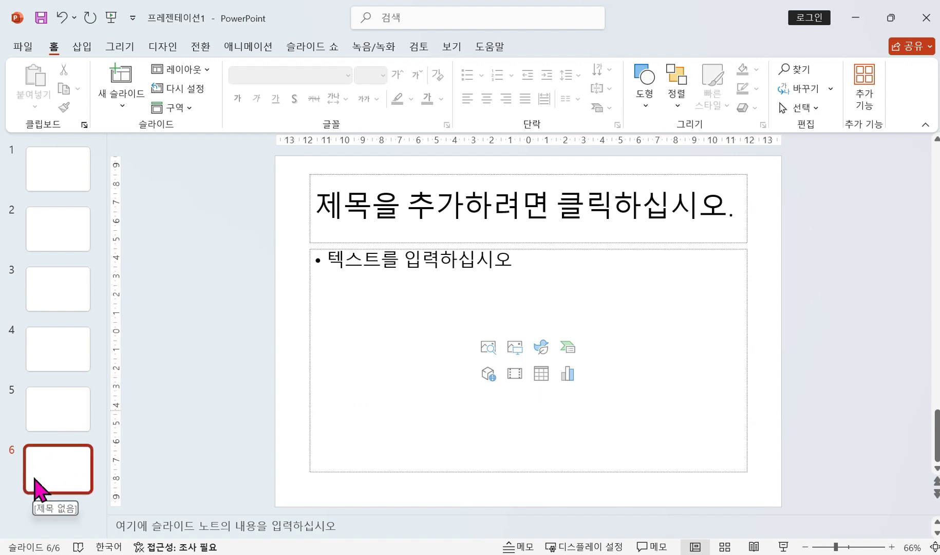
left_click(447, 49)
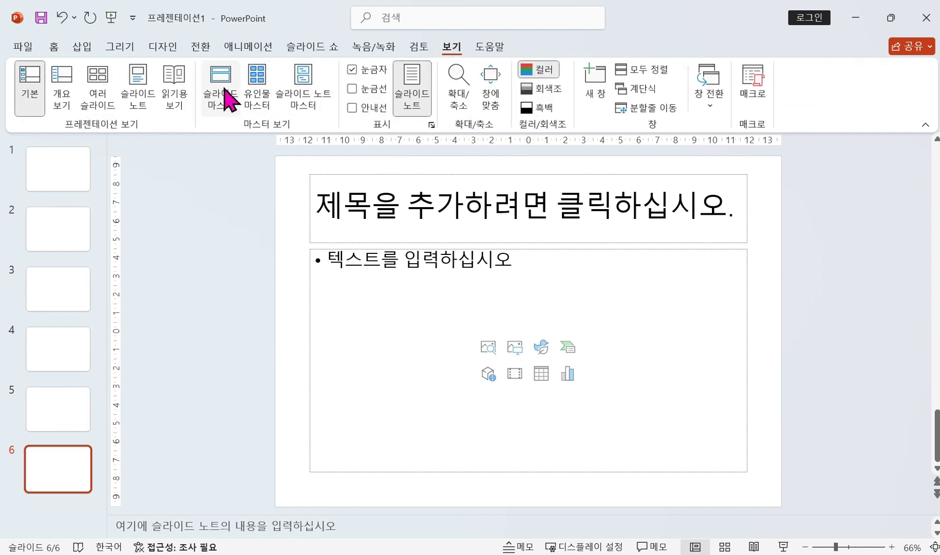
left_click(222, 87)
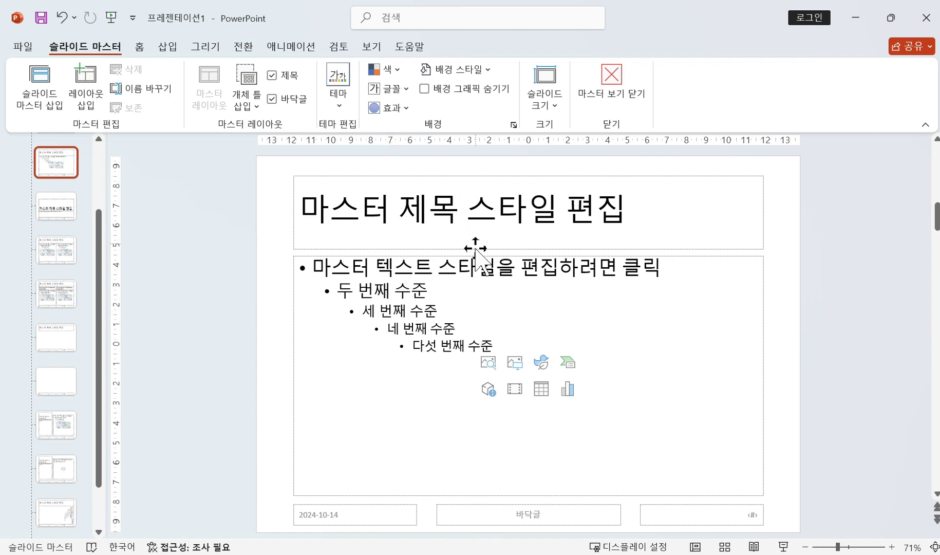
left_click_drag(104, 269, 99, 204)
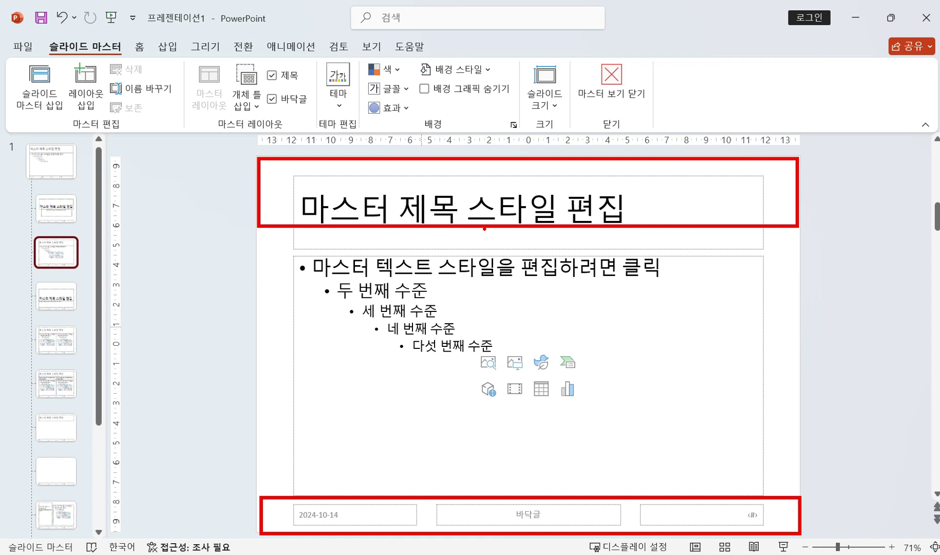
mouse_move(776, 251)
left_mouse_down()
mouse_move(758, 251)
mouse_move(756, 235)
mouse_move(775, 250)
left_mouse_up()
key("Escape")
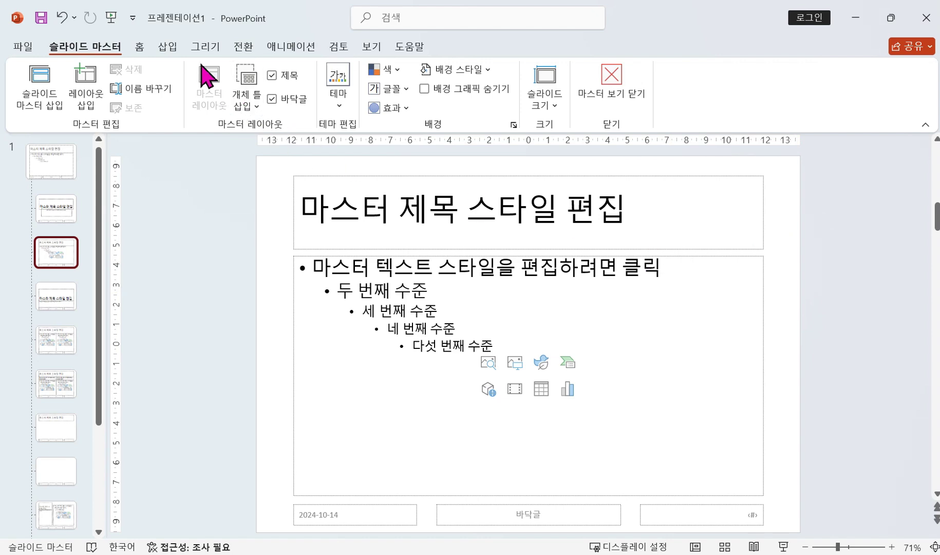
Draw a rounded rectangle about 27.5 cm wide and 1.3 cm high across the layout's title area and make its ends fully round.
left_click(170, 51)
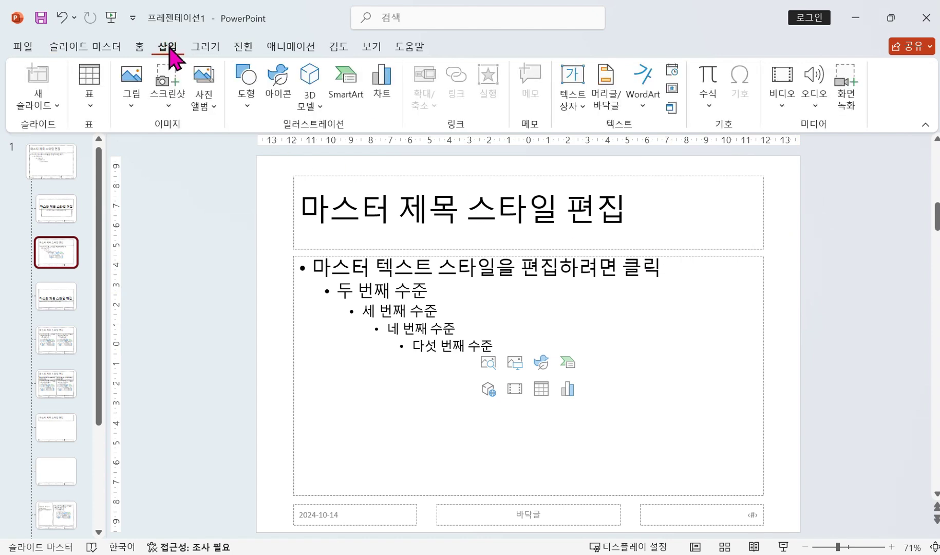
left_click(248, 105)
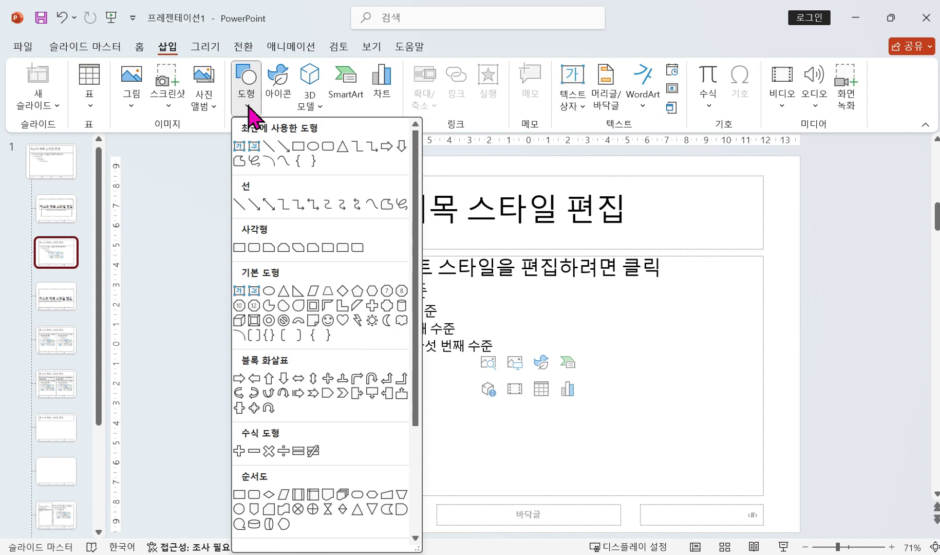
left_click(254, 247)
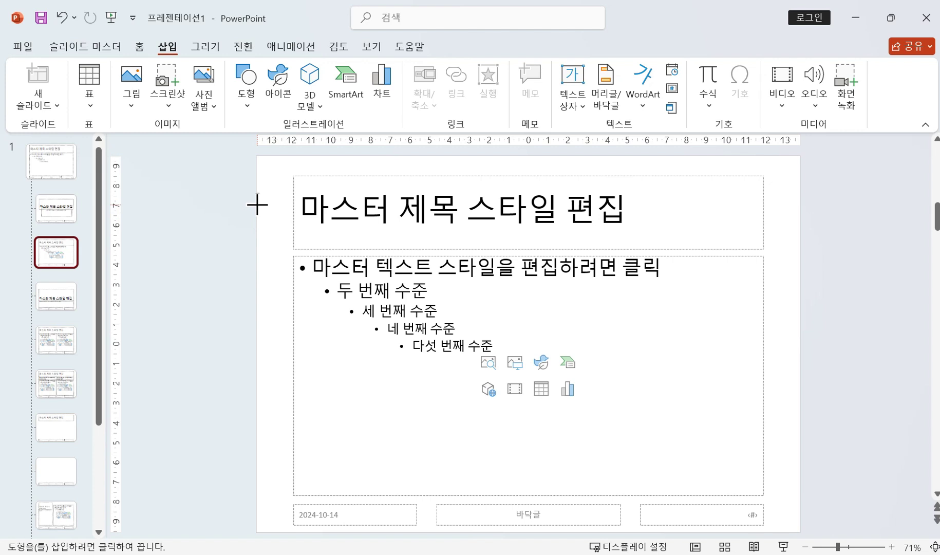
left_click_drag(257, 204, 796, 224)
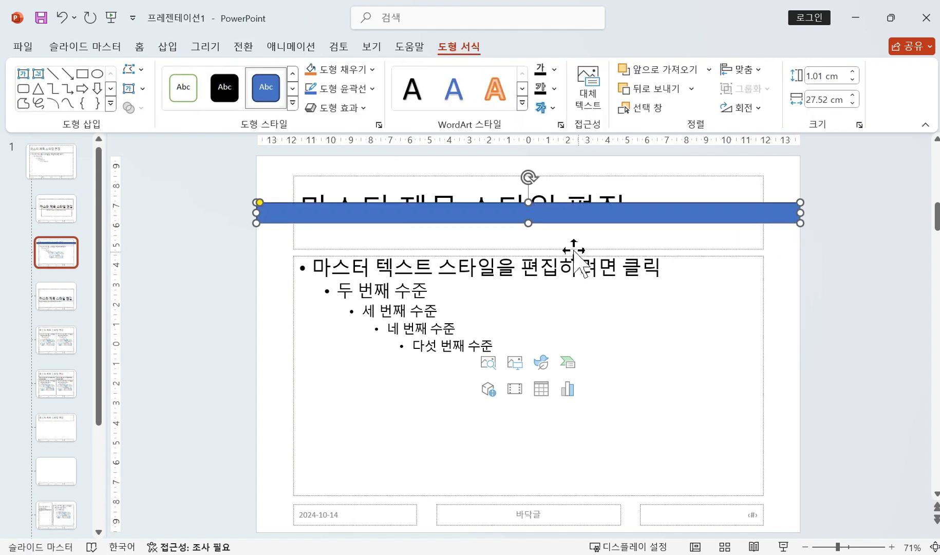
mouse_move(550, 213)
left_mouse_down()
mouse_move(549, 200)
mouse_move(545, 216)
left_mouse_up()
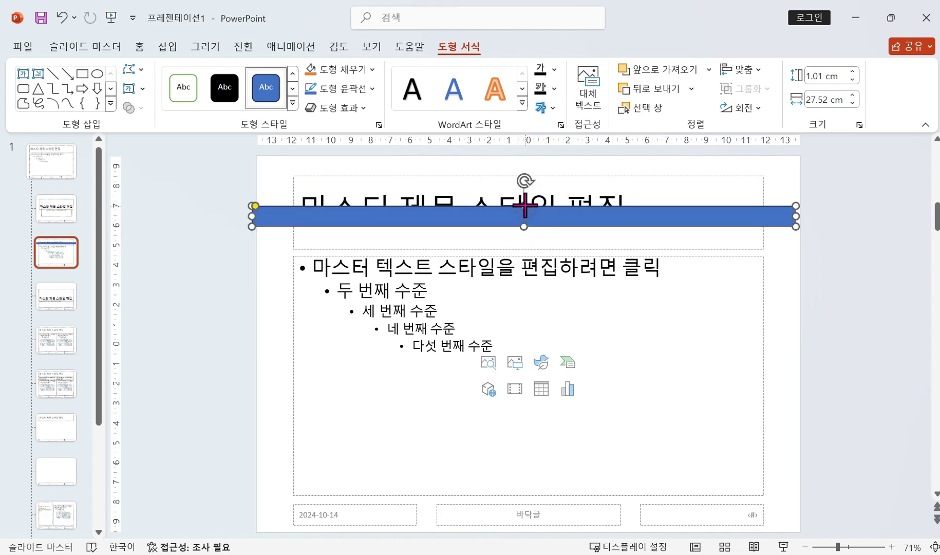
left_click_drag(524, 206, 526, 200)
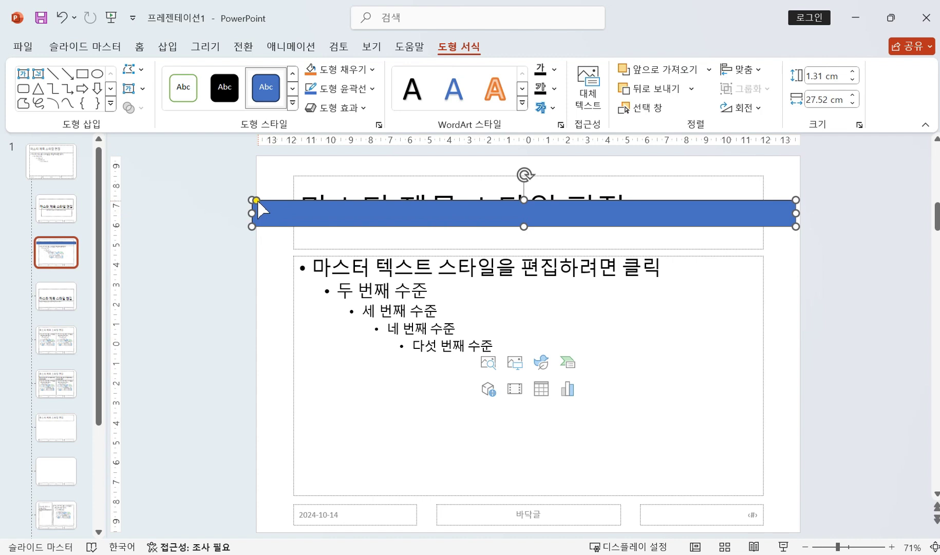
left_click_drag(257, 199, 308, 205)
Remove the rounded rectangle's outline and fill it with a light blue theme color.
left_click(372, 89)
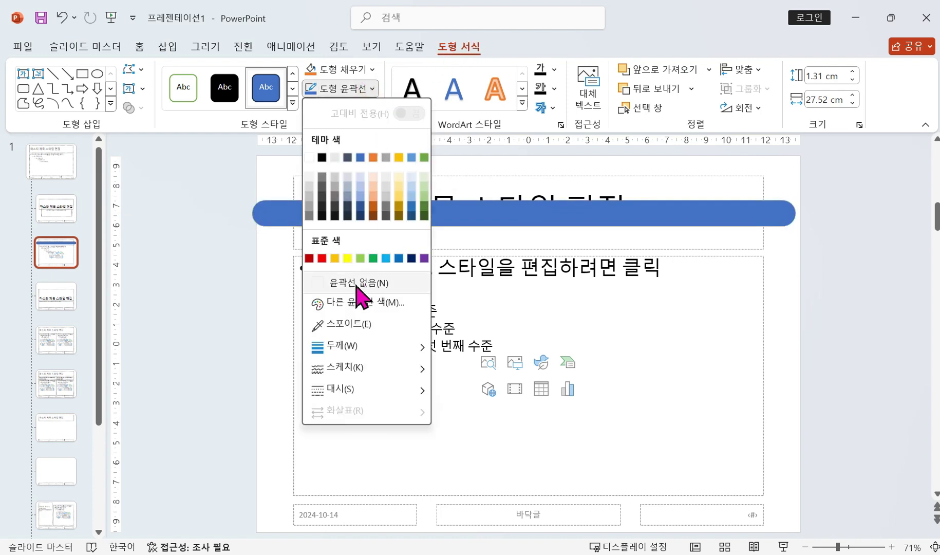
left_click(357, 284)
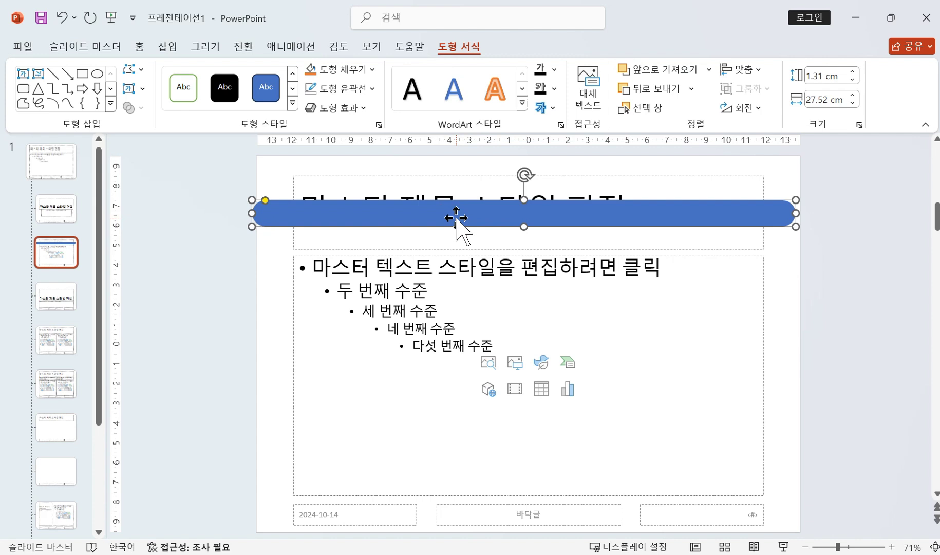
left_click(372, 70)
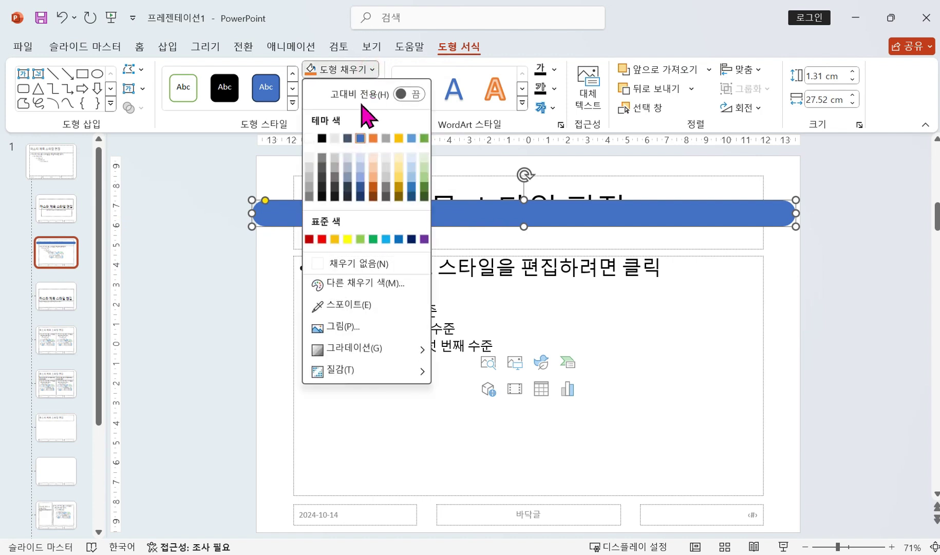
left_click(360, 167)
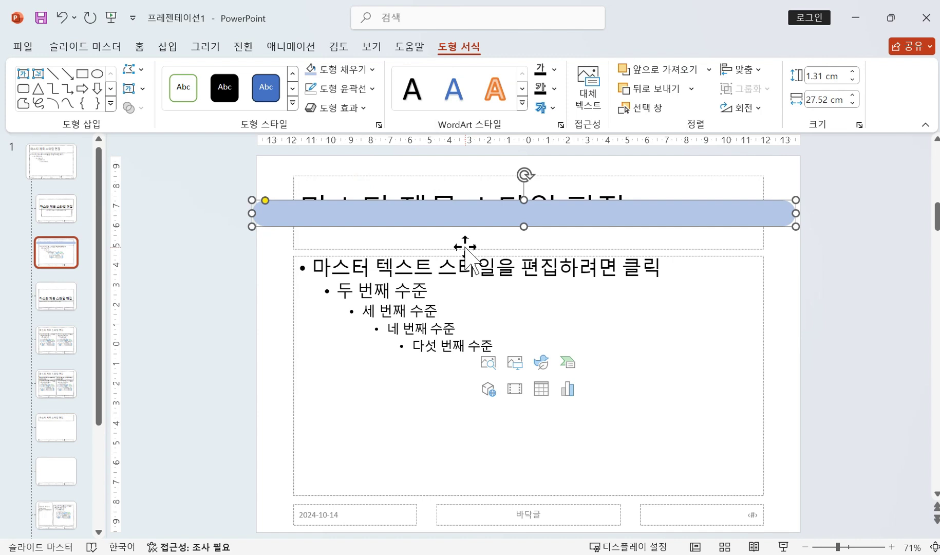
left_click(802, 335)
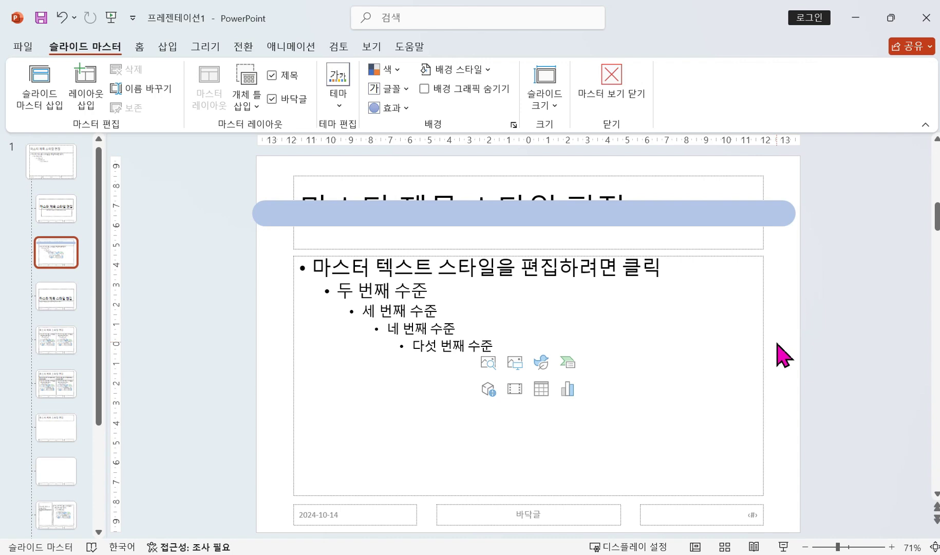
Following sample slide 2 in the exam PDF, draw a hexagon about 24.6 by 3.6 cm over the light blue band and remove its outline.
mouse_move(596, 550)
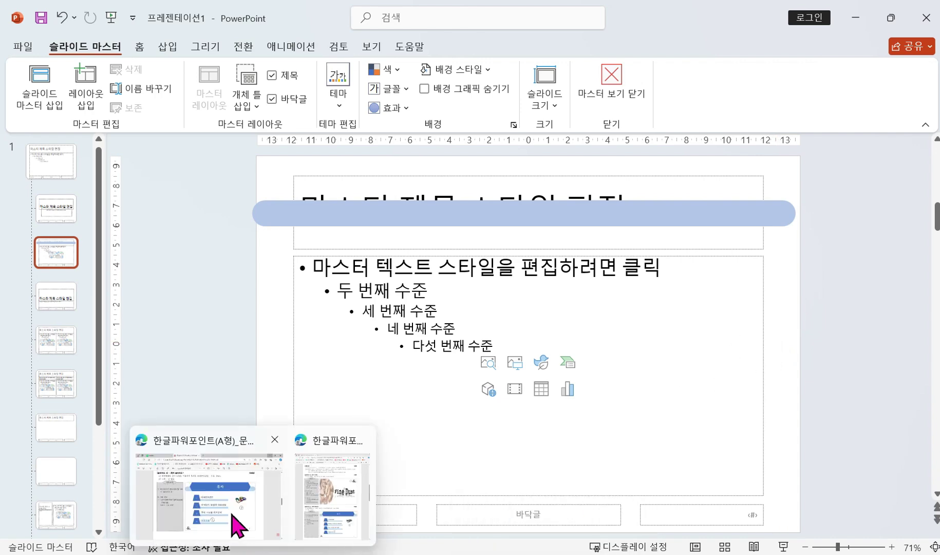
left_click(232, 514)
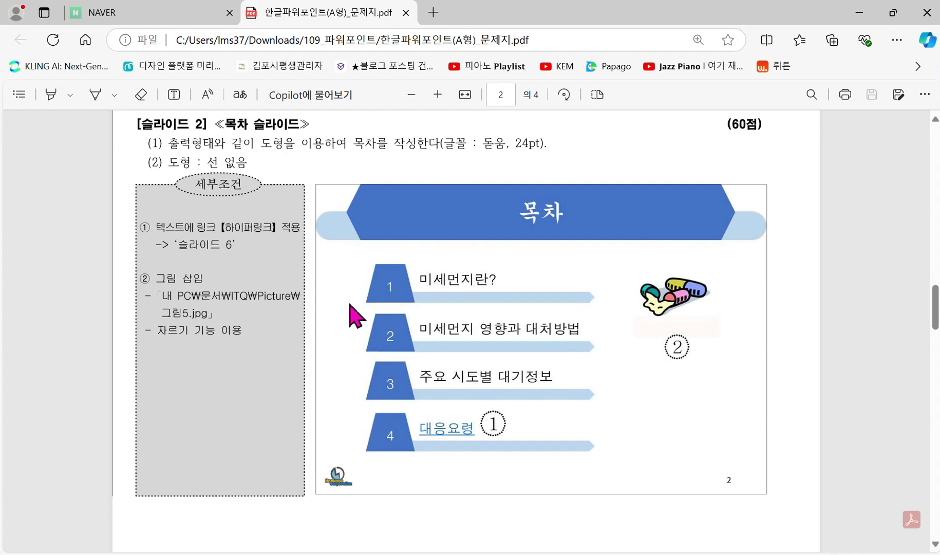
mouse_move(337, 231)
left_mouse_down()
mouse_move(334, 274)
mouse_move(324, 238)
mouse_move(343, 238)
left_mouse_up()
left_click(859, 12)
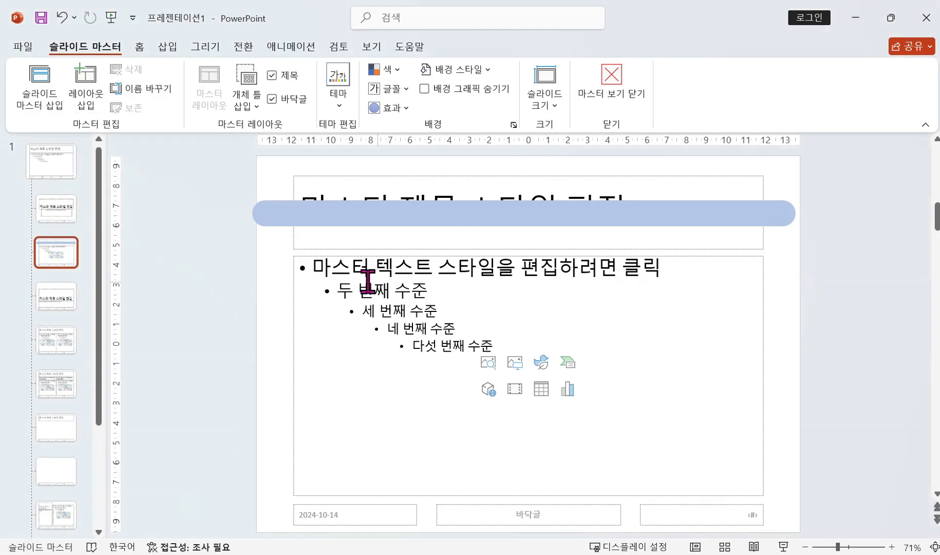
left_click(168, 47)
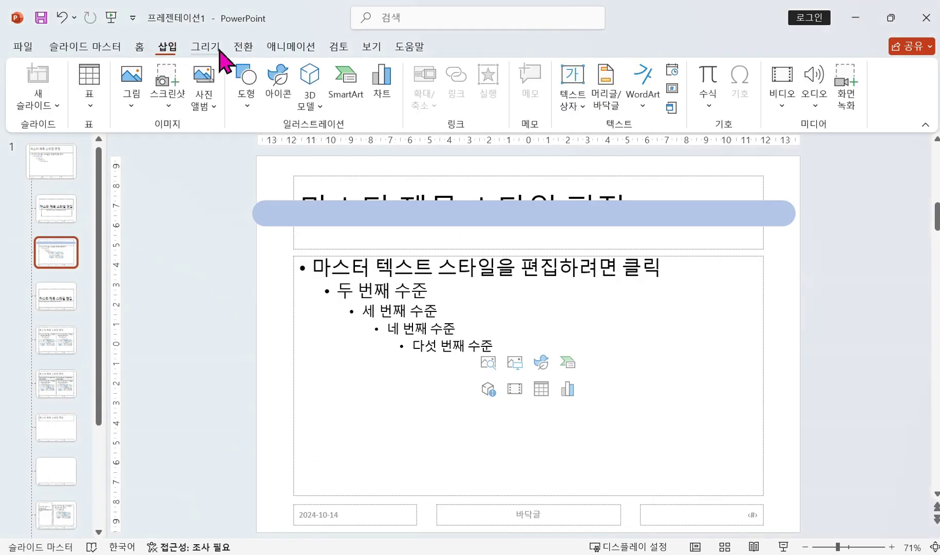
left_click(247, 103)
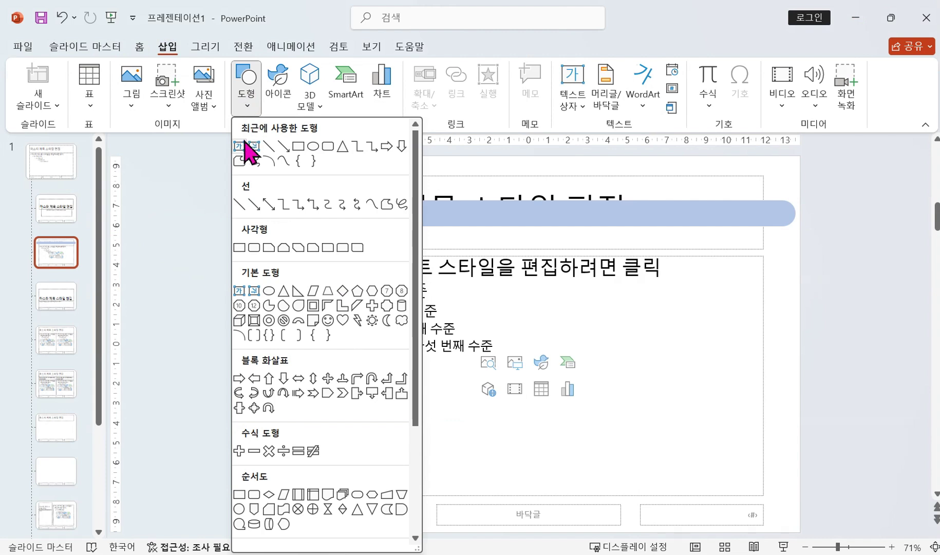
left_click(373, 296)
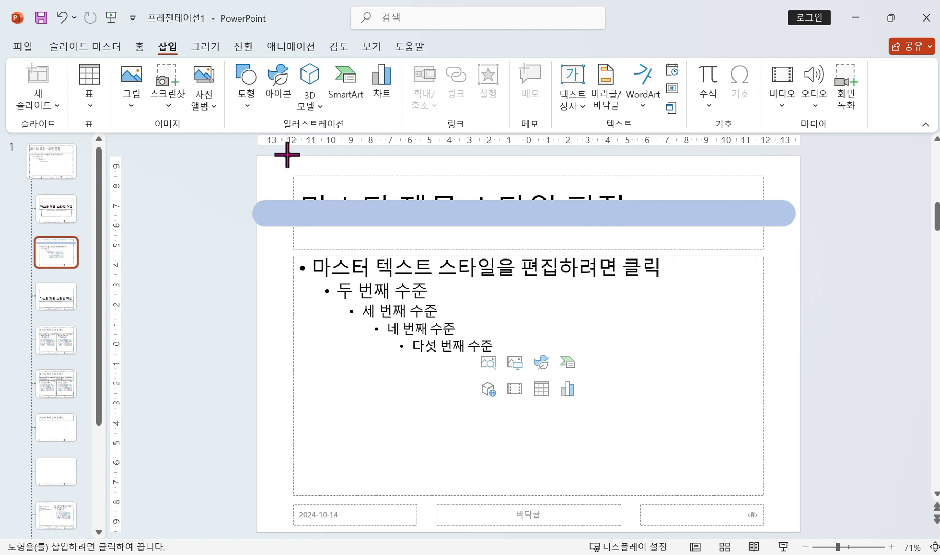
mouse_move(288, 156)
left_mouse_down()
mouse_move(758, 210)
mouse_move(777, 218)
mouse_move(773, 226)
left_mouse_up()
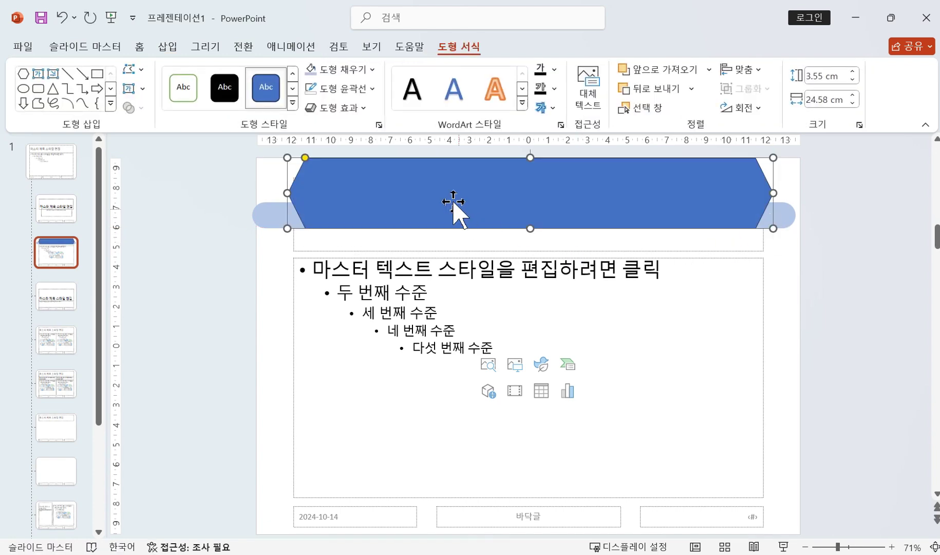
left_click(373, 89)
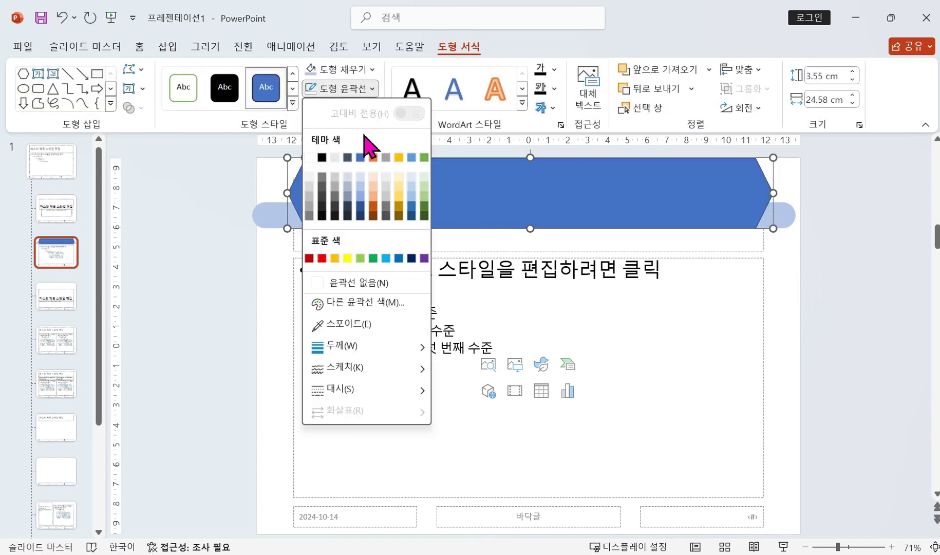
left_click(358, 285)
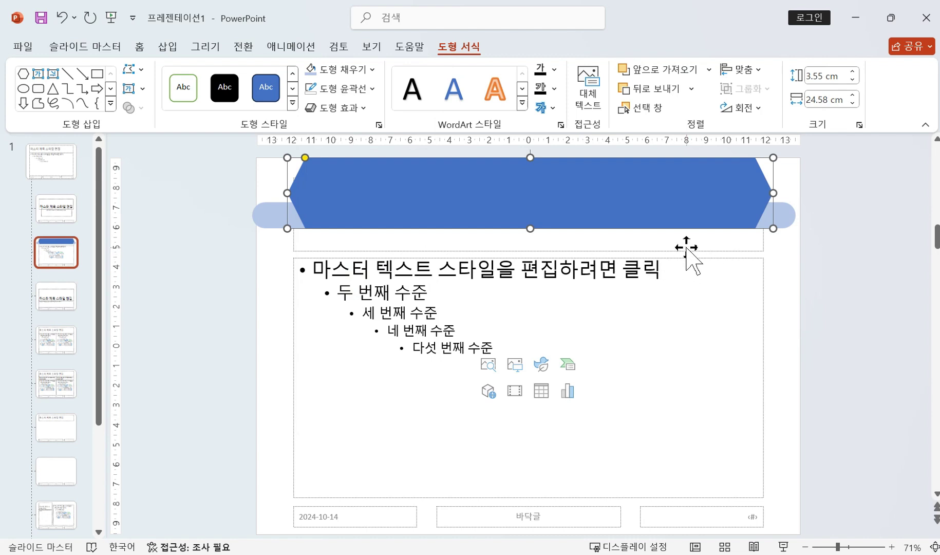
left_click(789, 258)
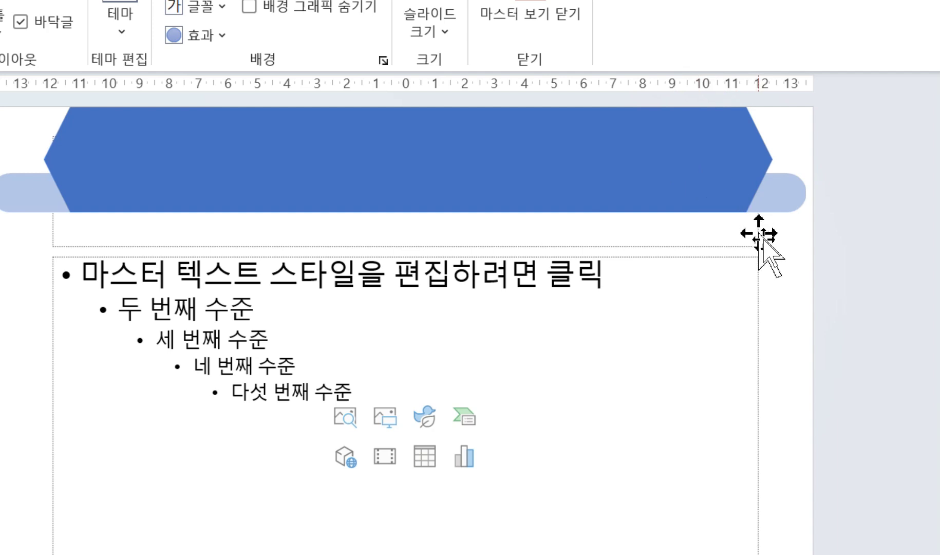
Bring the title placeholder to the front and move it up onto the blue hexagon.
left_click(760, 232)
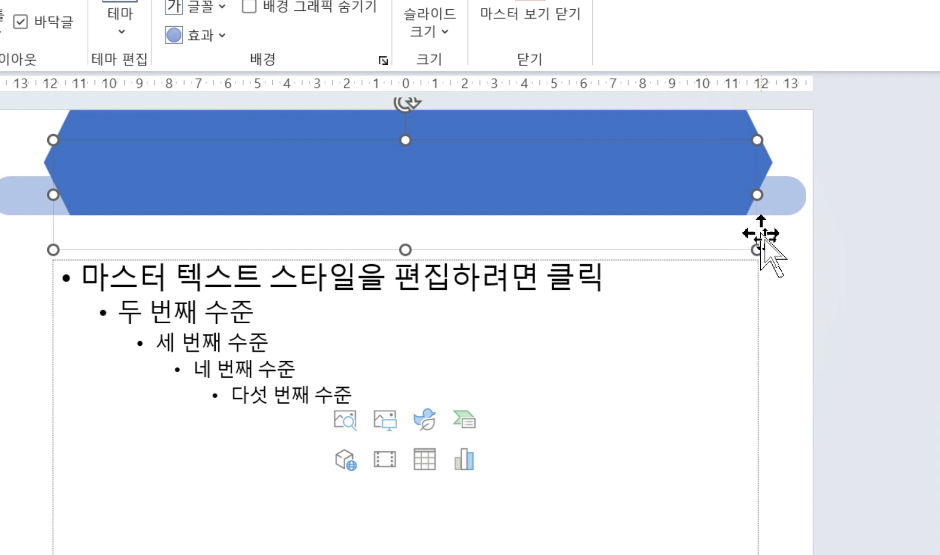
right_click(762, 243)
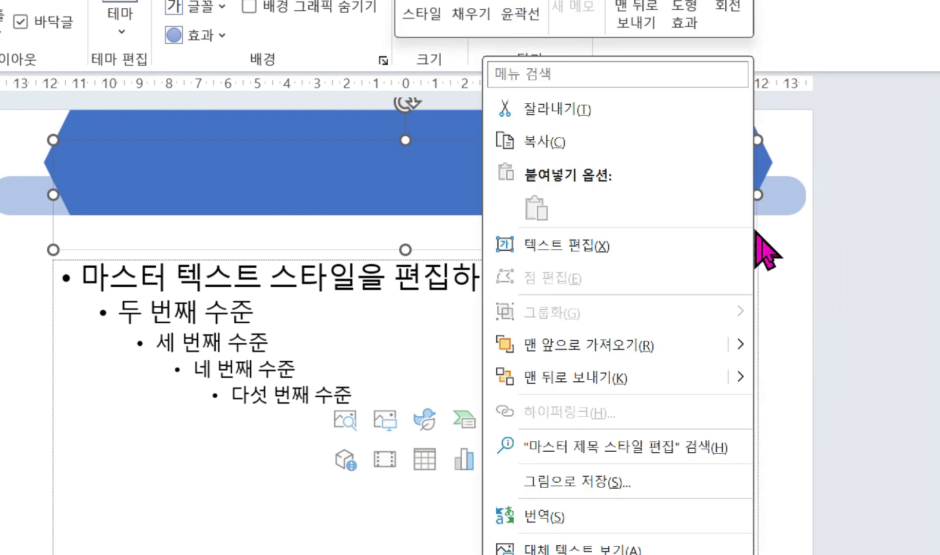
left_click(608, 346)
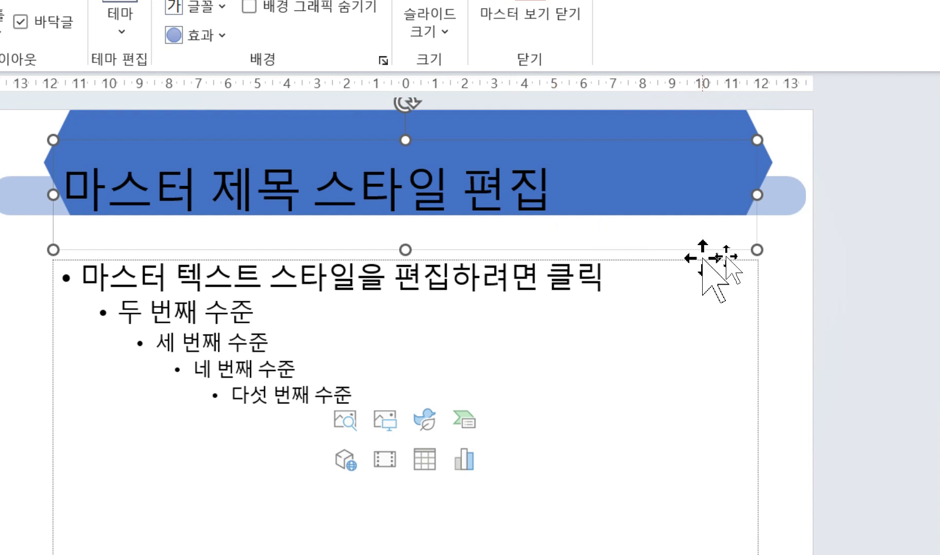
key("Up")
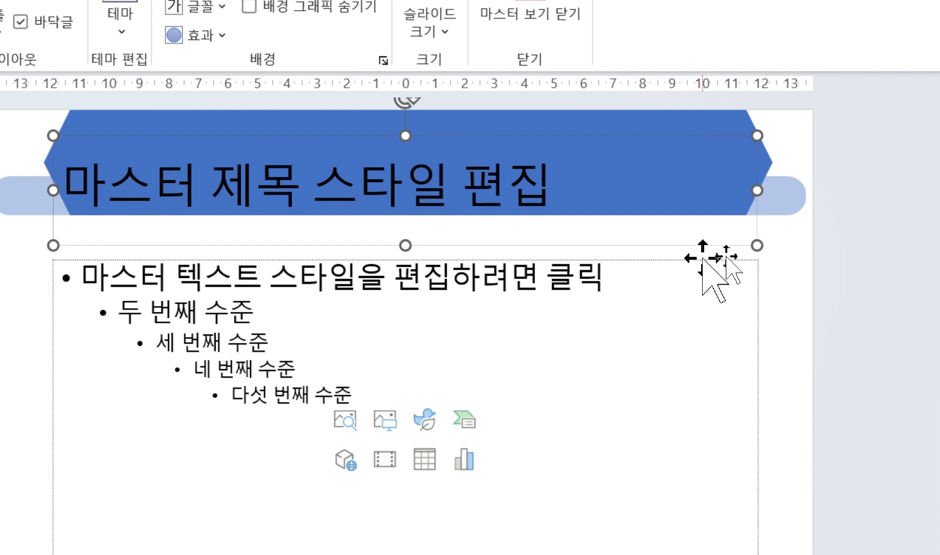
key("Up")
key("Up")
key("Up")
key("Up")
key("Up")
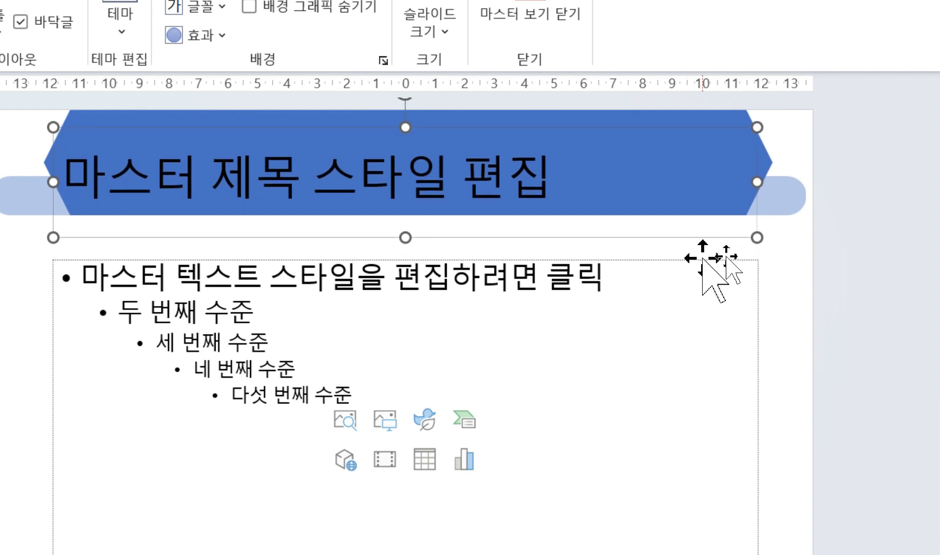
key("Up")
key("Up")
key("Up")
key("Up")
key("Up")
key("Up")
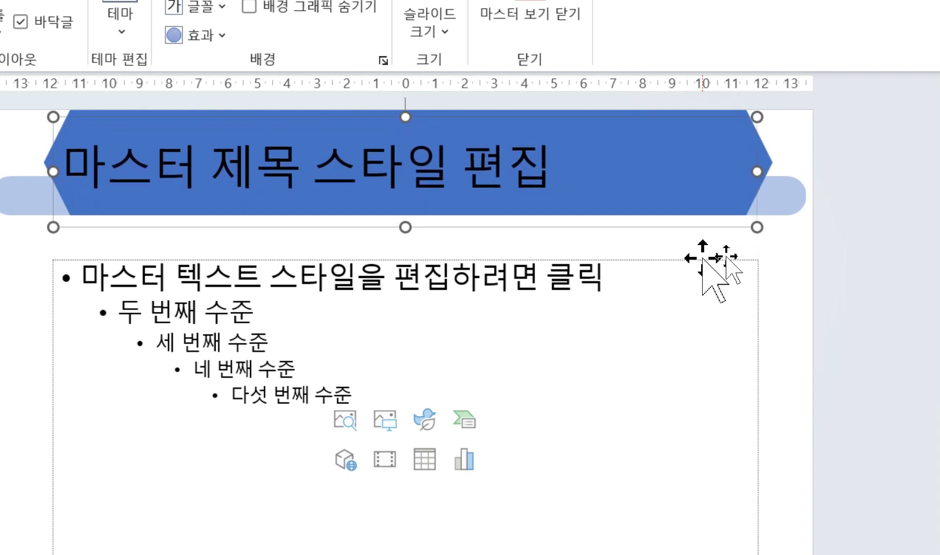
key("Up")
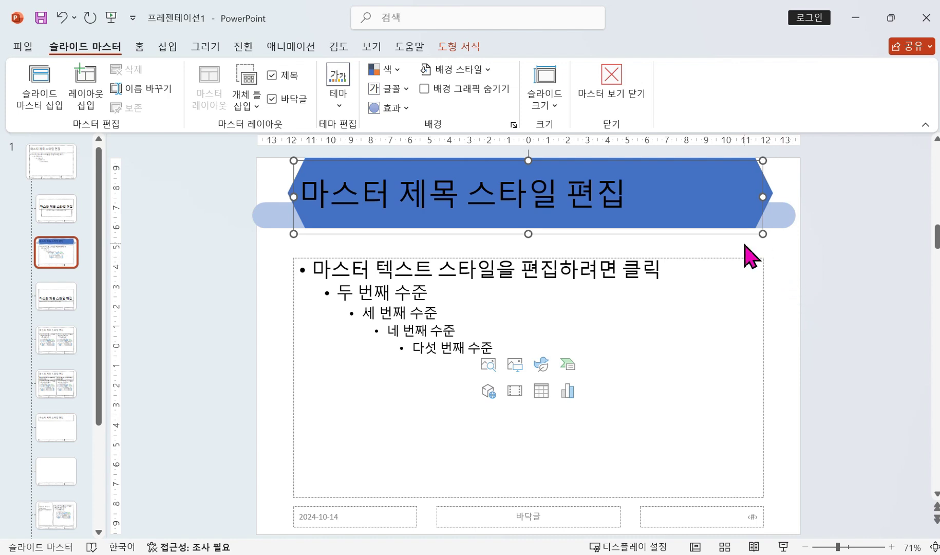
Set the title placeholder's font to 궁서 and its size to 40 pt.
left_click(141, 48)
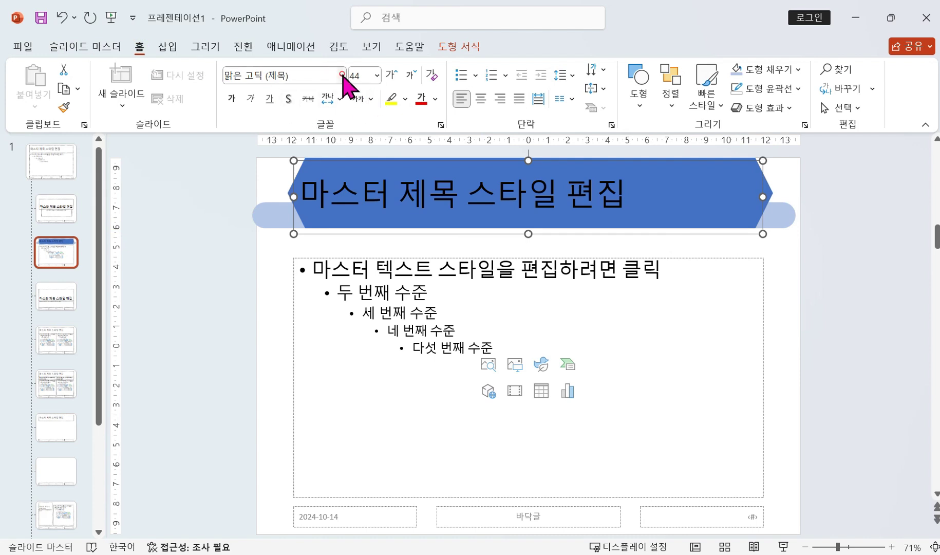
left_click(342, 75)
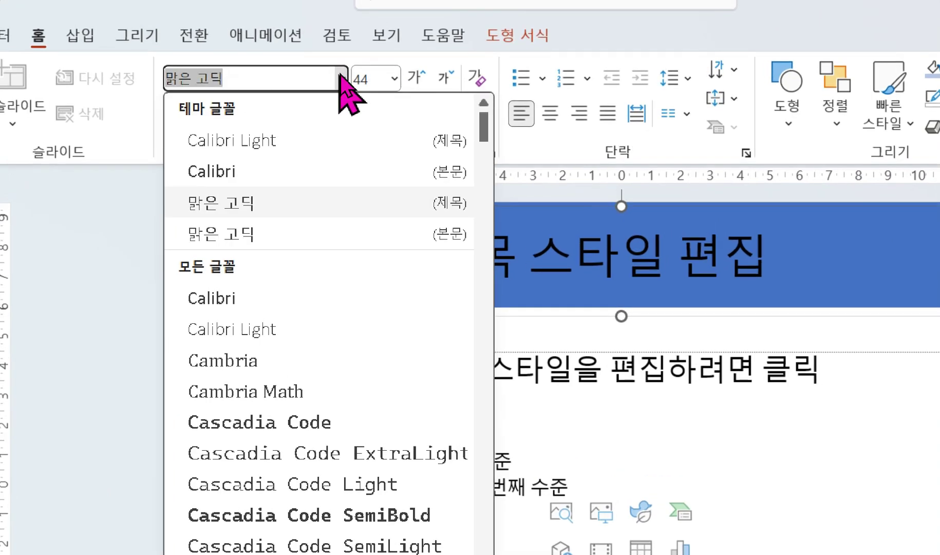
type("궁서")
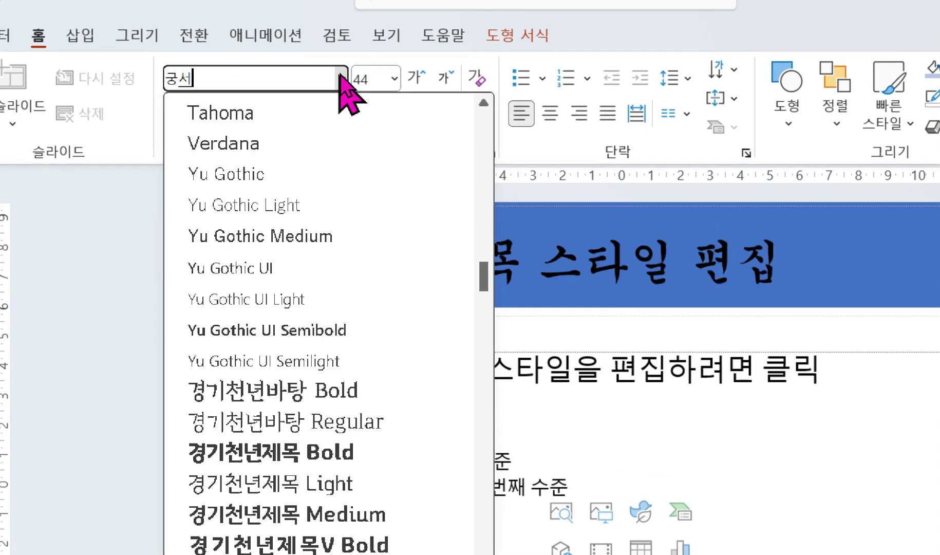
scroll(336, 483, "down", 2)
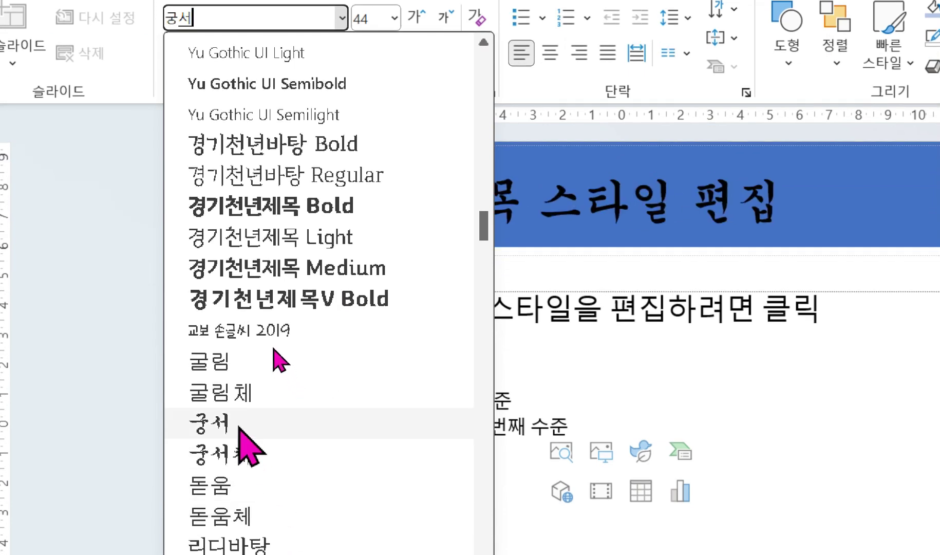
left_click(240, 429)
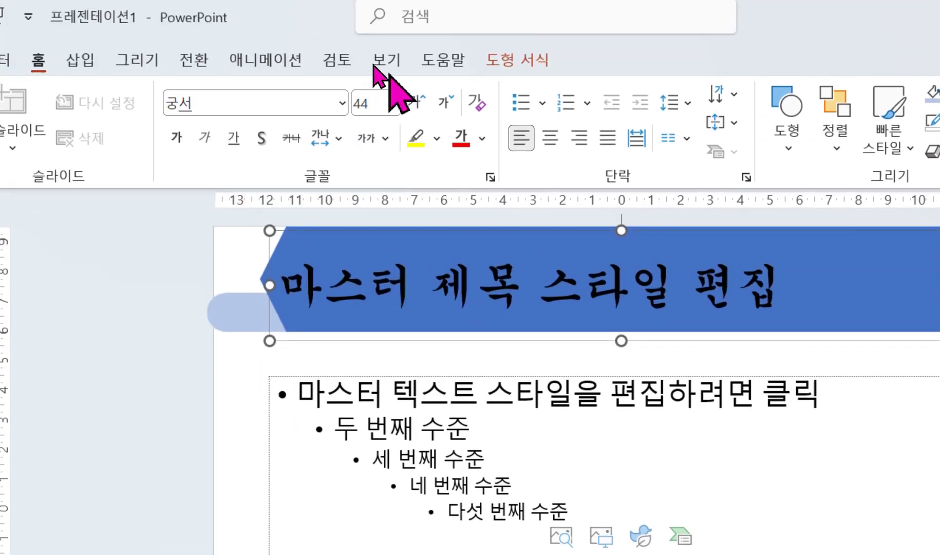
left_click(371, 103)
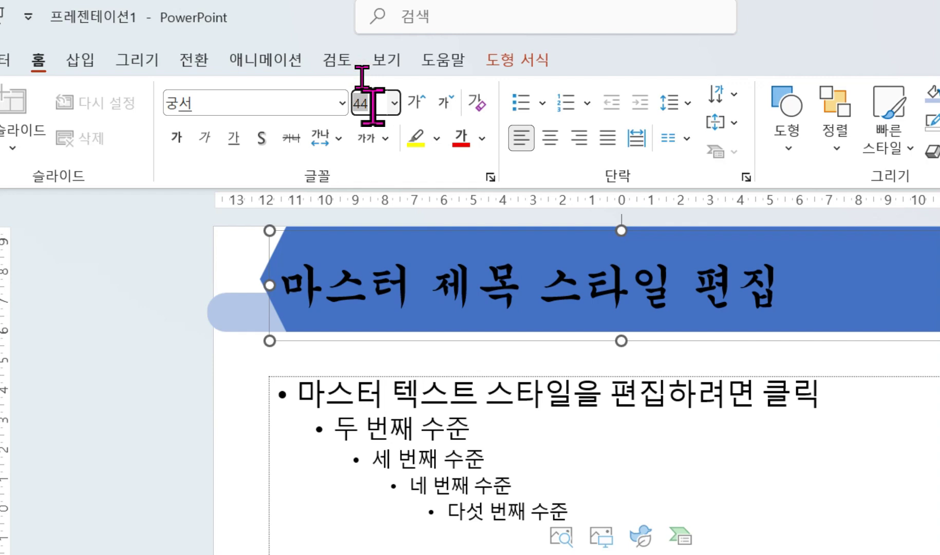
type("4")
key("Return")
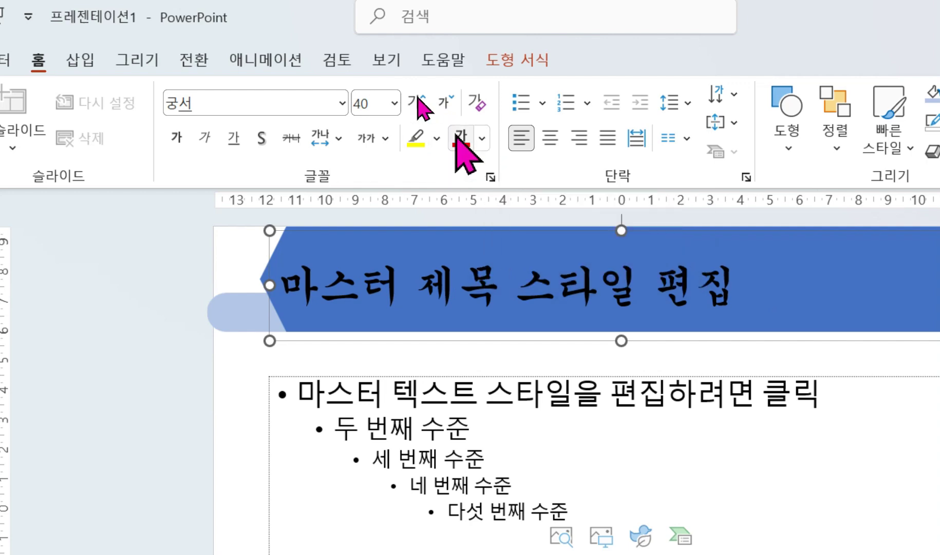
Color the layout's title text white and center it horizontally.
left_click(482, 138)
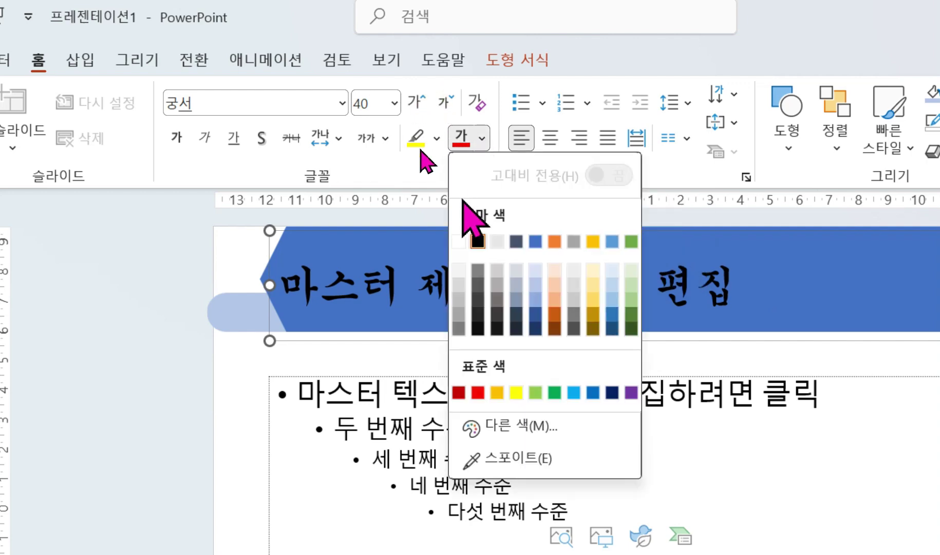
left_click(458, 241)
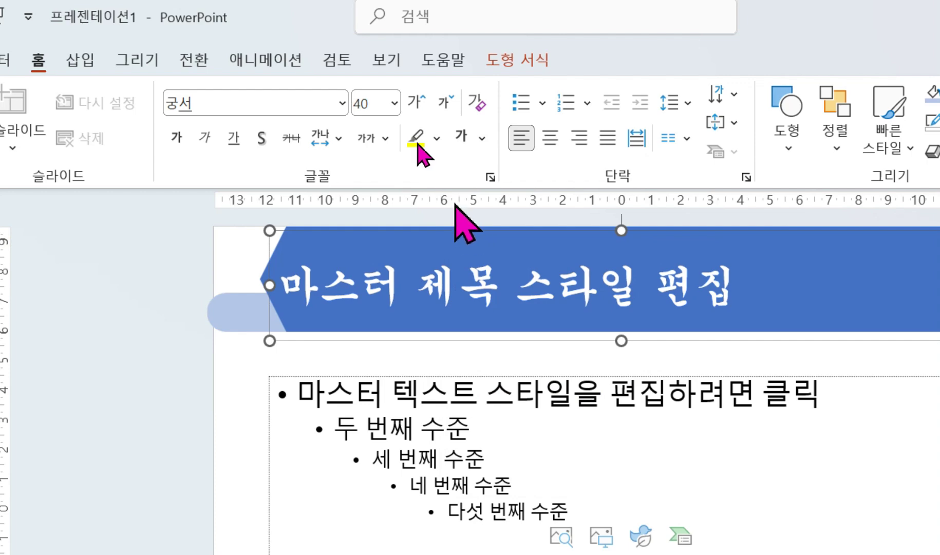
left_click(551, 144)
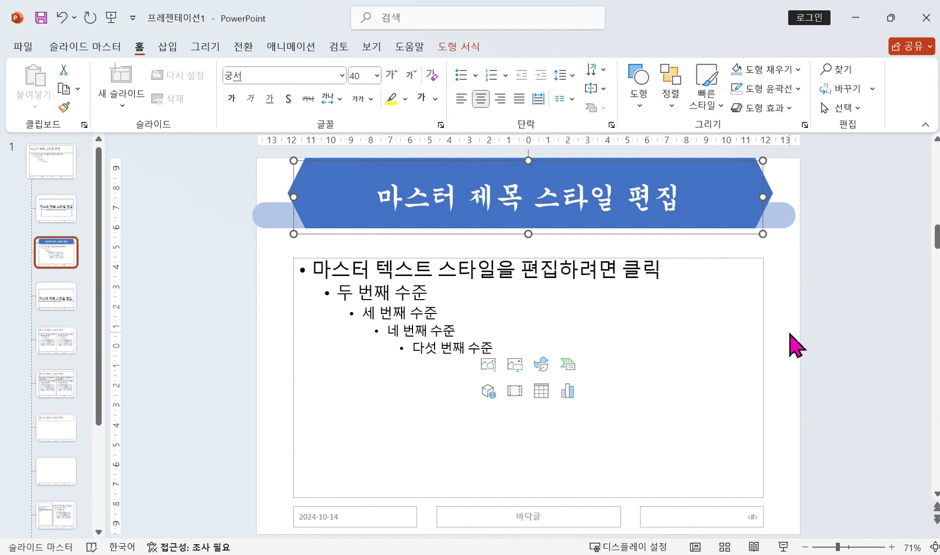
left_click(790, 333)
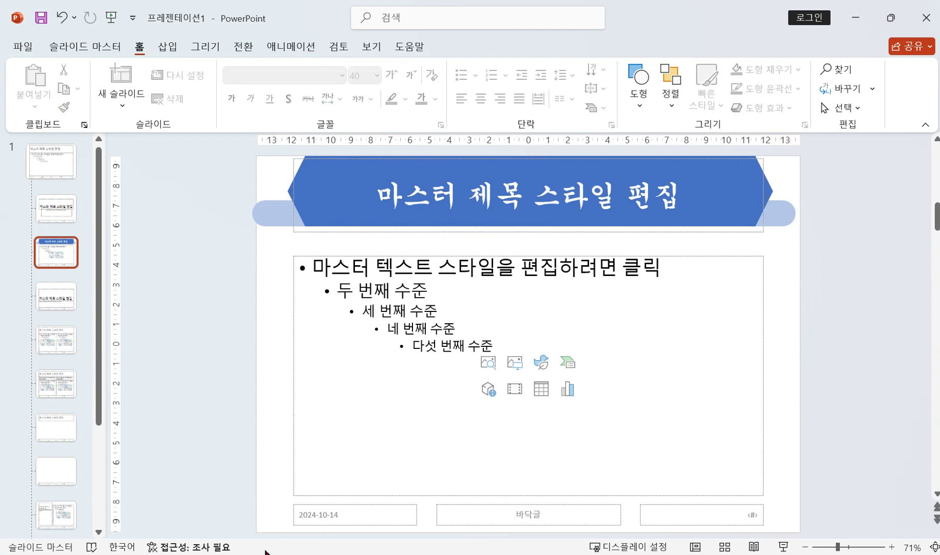
Switch to the exam PDF and examine the slide master requirements and sample slide 2's footer logo and slide number.
mouse_move(264, 554)
left_click(249, 518)
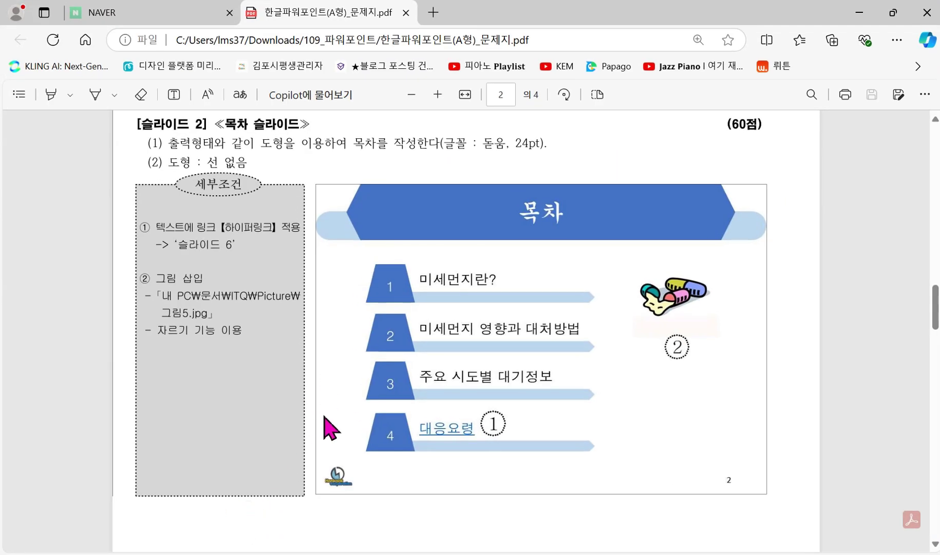
left_click_drag(317, 459, 766, 497)
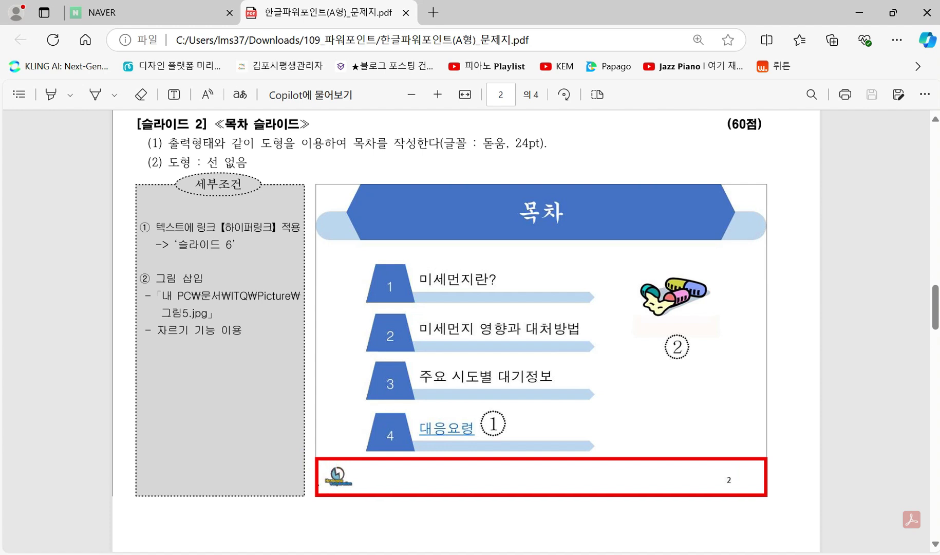
left_click(317, 482)
scroll(370, 406, "up", 6)
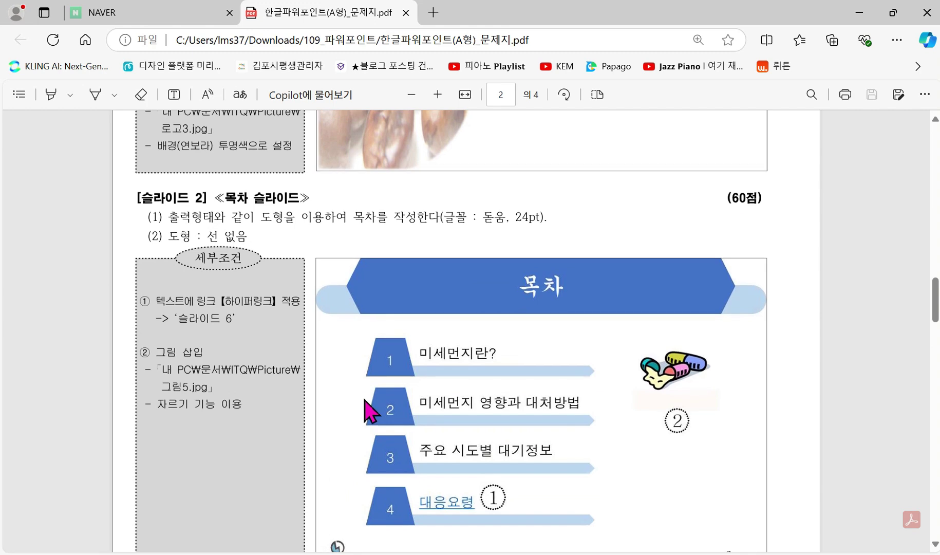
scroll(371, 411, "up", 3)
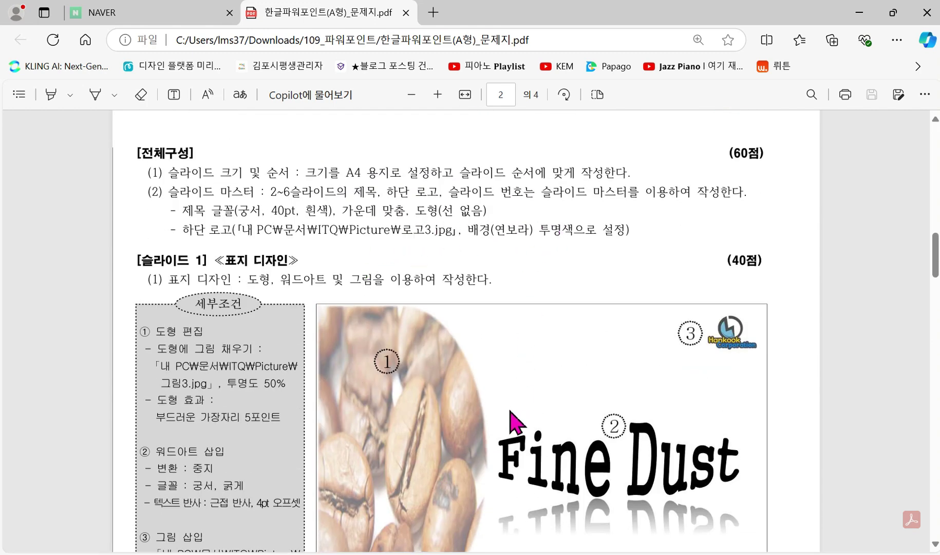
scroll(529, 442, "down", 6)
scroll(525, 441, "down", 7)
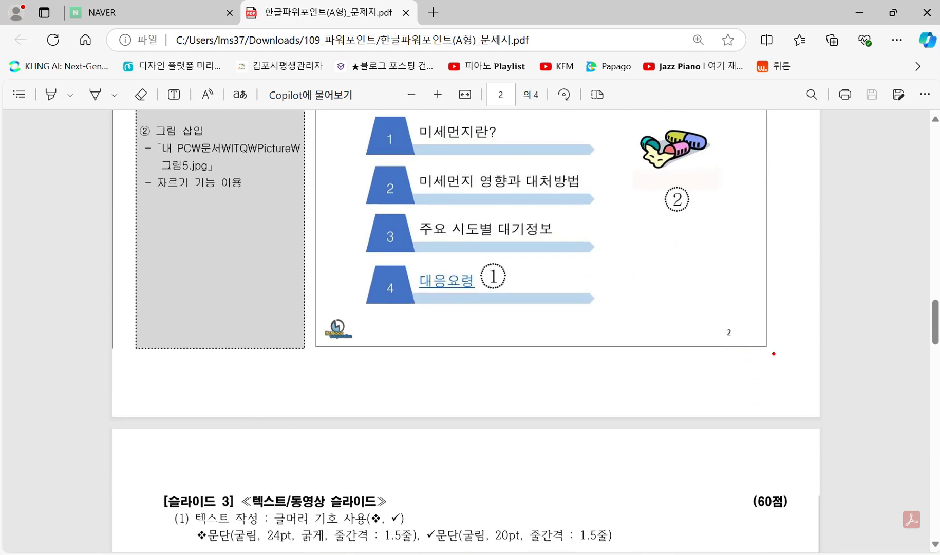
left_click_drag(774, 353, 314, 308)
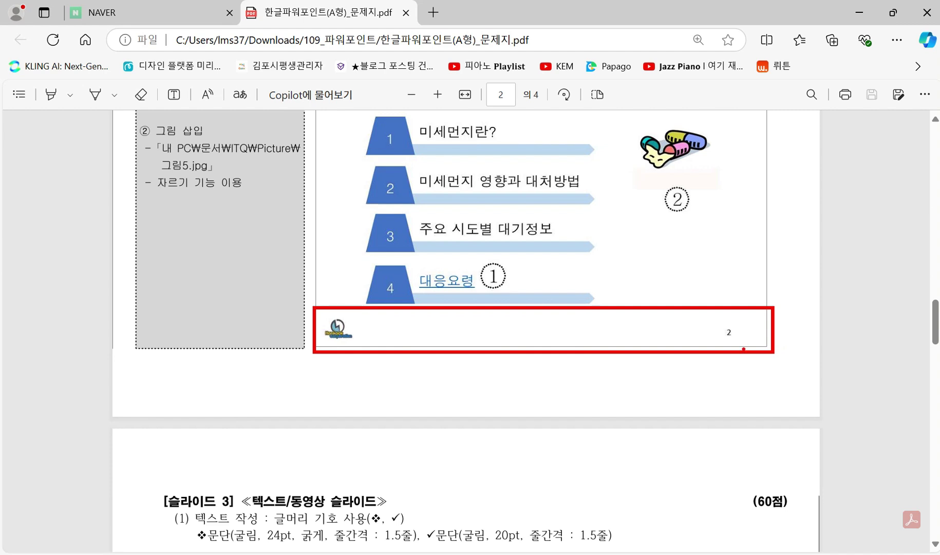
left_click_drag(744, 349, 713, 320)
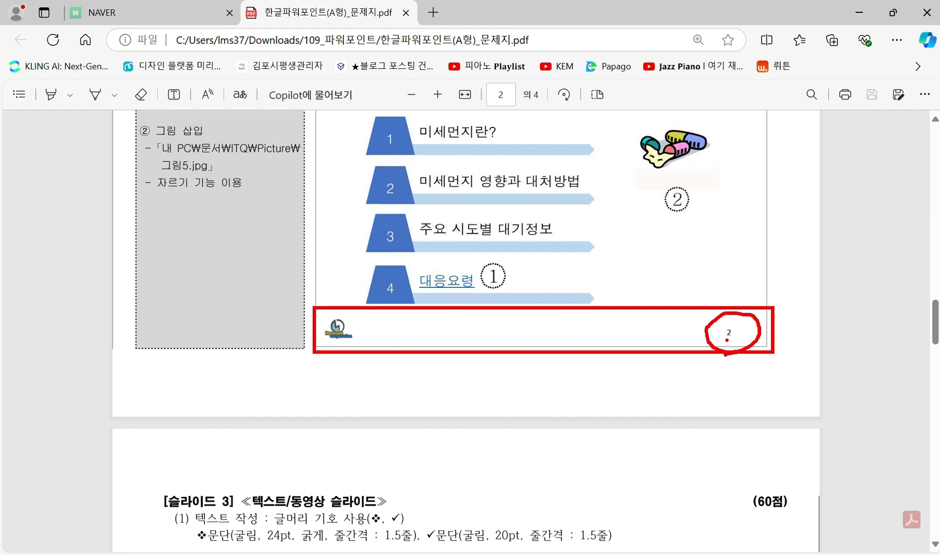
left_click(860, 11)
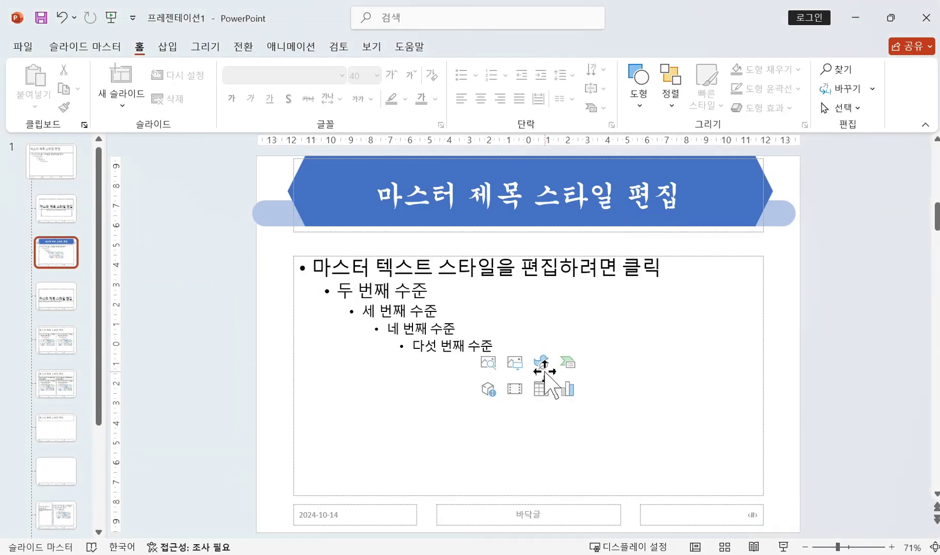
Insert the picture 로고3 from the ITQ\Picture folder in Documents onto the layout.
left_click(168, 46)
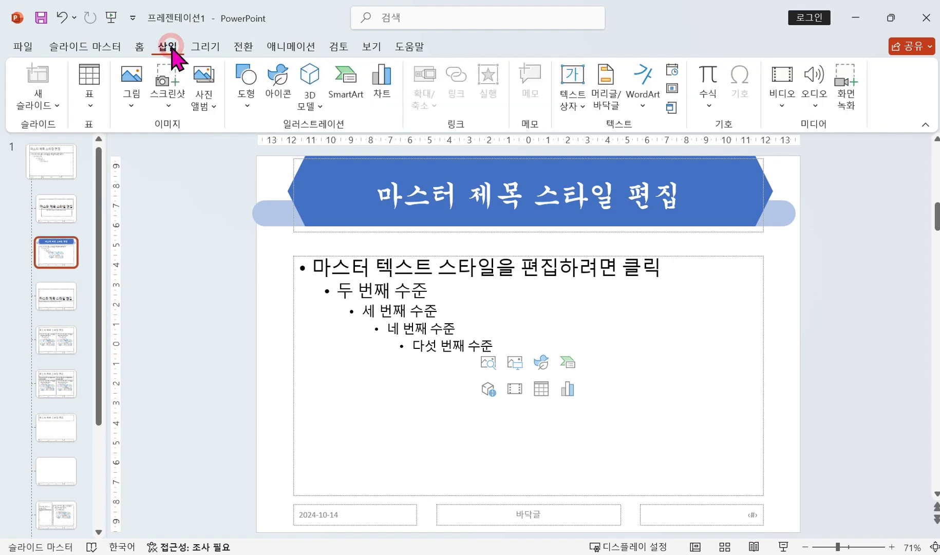
left_click(131, 85)
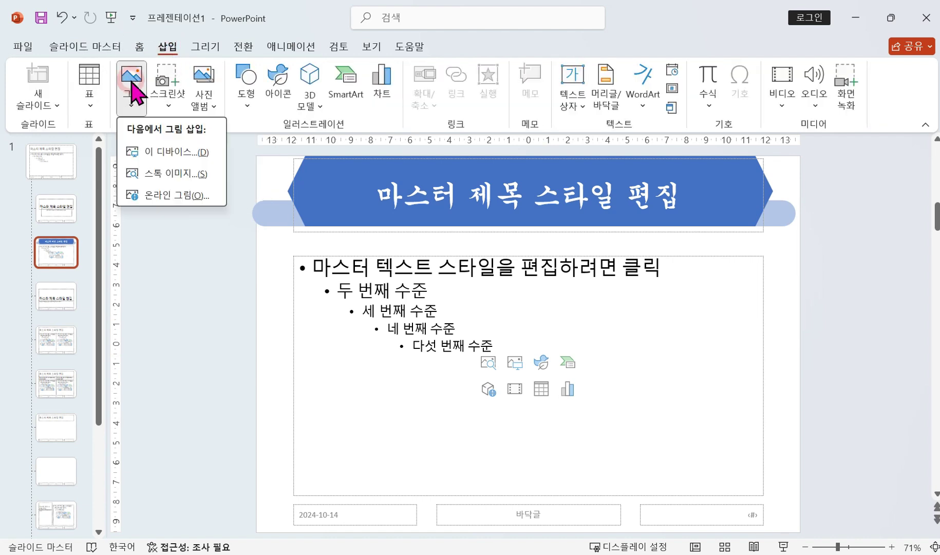
left_click(163, 158)
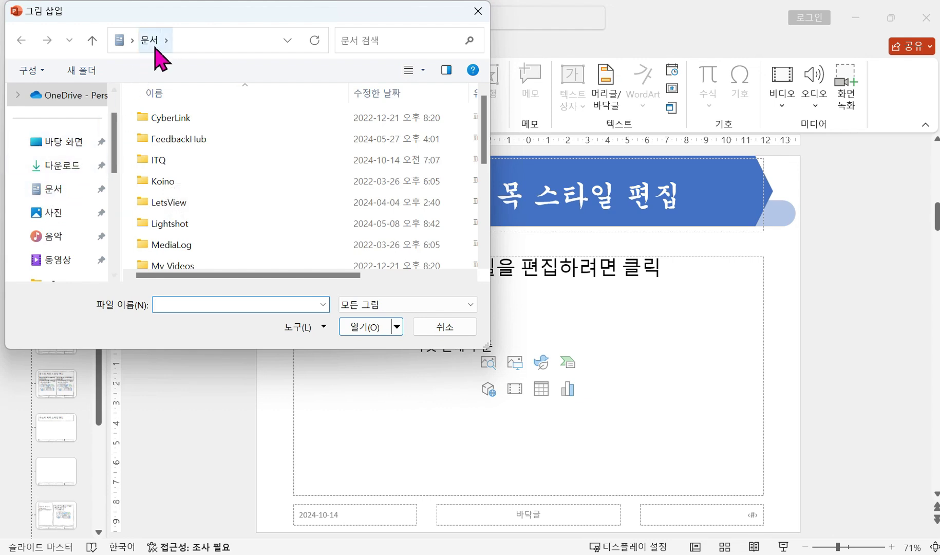
double_click(158, 162)
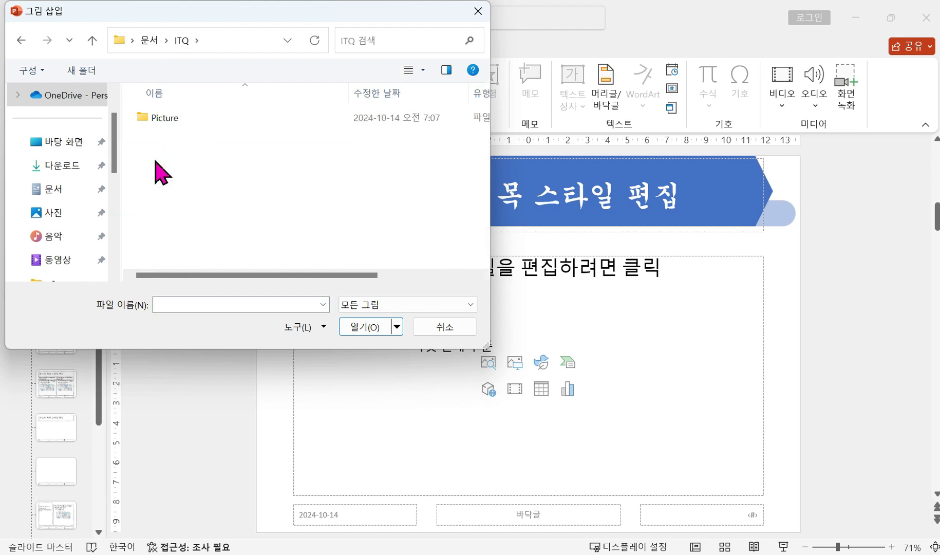
double_click(167, 119)
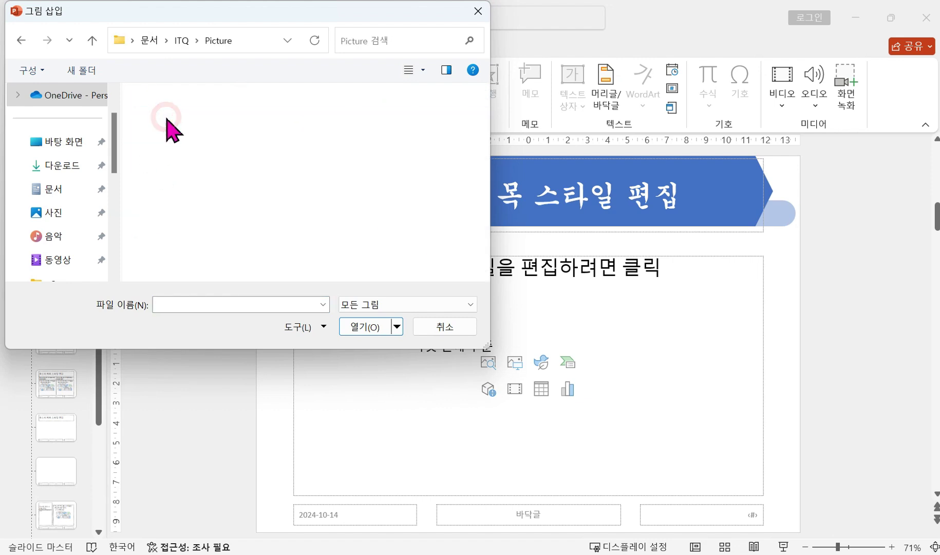
left_click(456, 245)
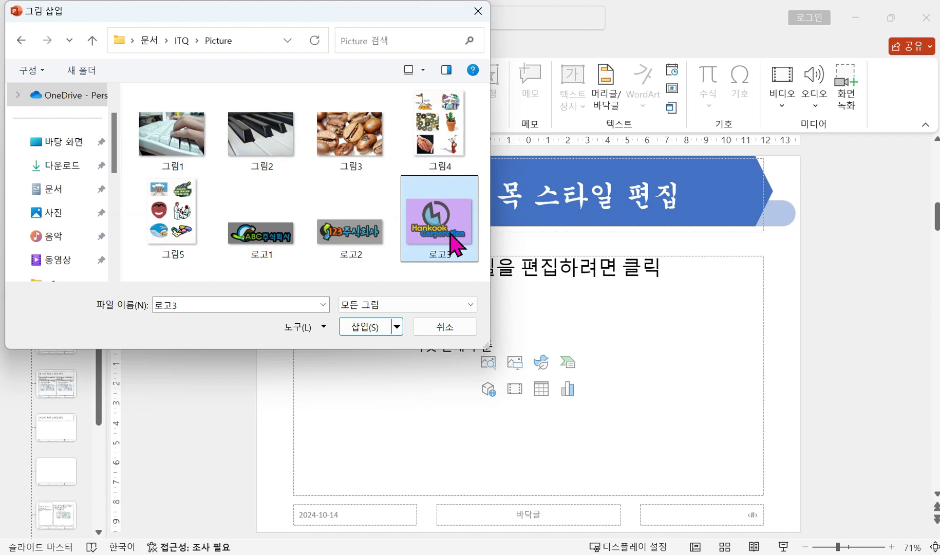
left_click(366, 326)
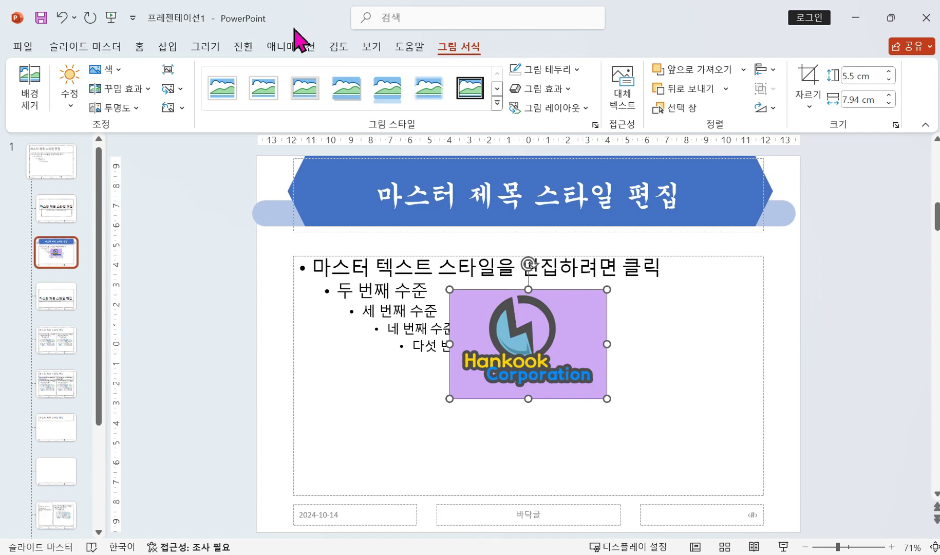
Make the logo's light purple background transparent using Set Transparent Color.
left_click(120, 72)
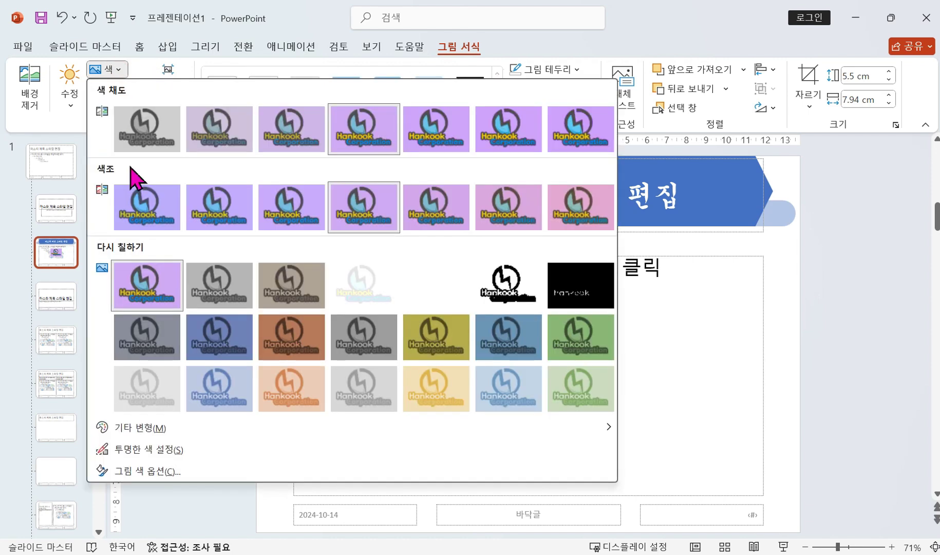
left_click(139, 450)
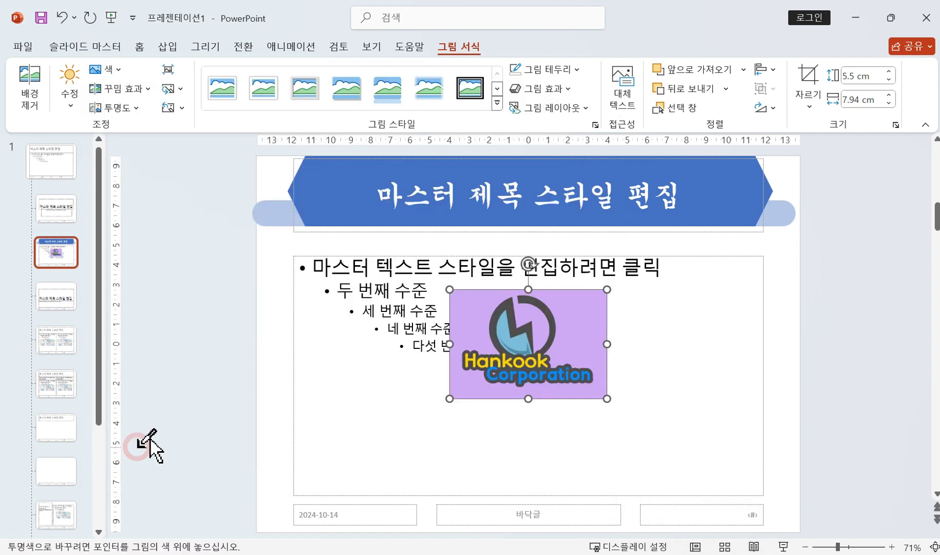
left_click(594, 305)
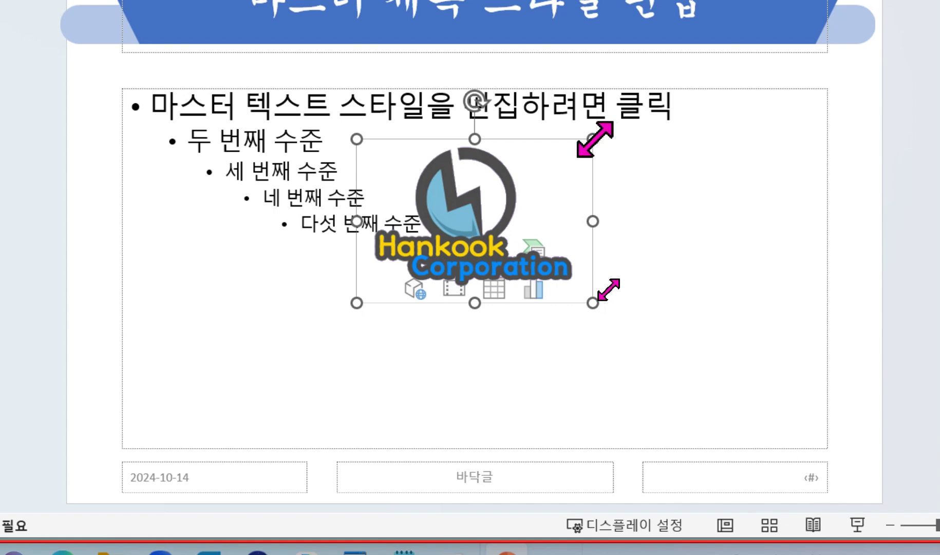
Shrink the logo to about a quarter of its width and move it to the slide's lower-left corner beside the date placeholder.
left_click_drag(594, 139, 394, 283)
left_click(400, 280)
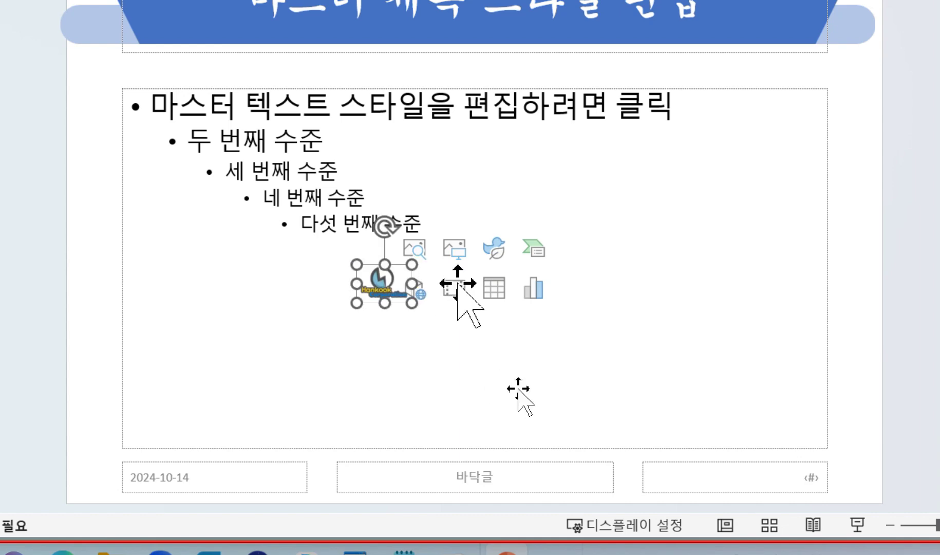
left_click_drag(394, 292, 108, 472)
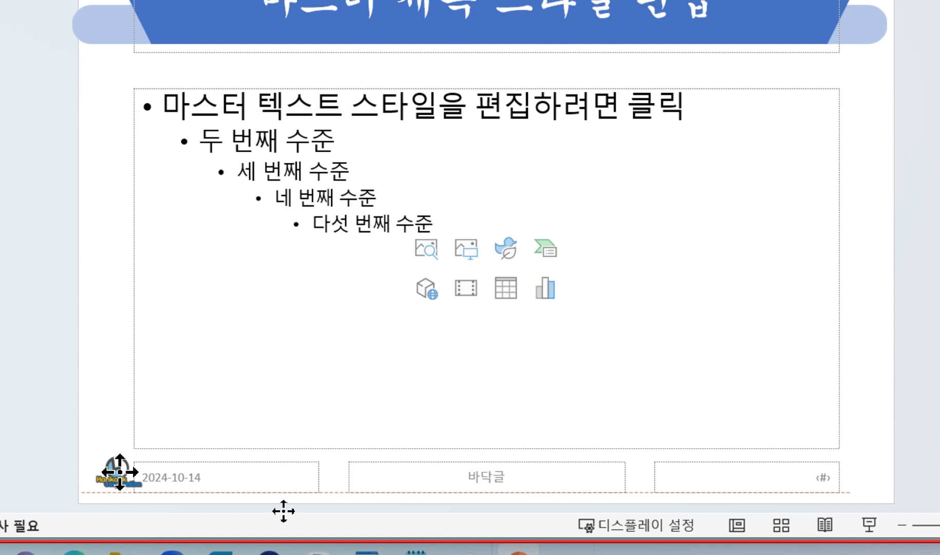
left_click_drag(120, 472, 118, 473)
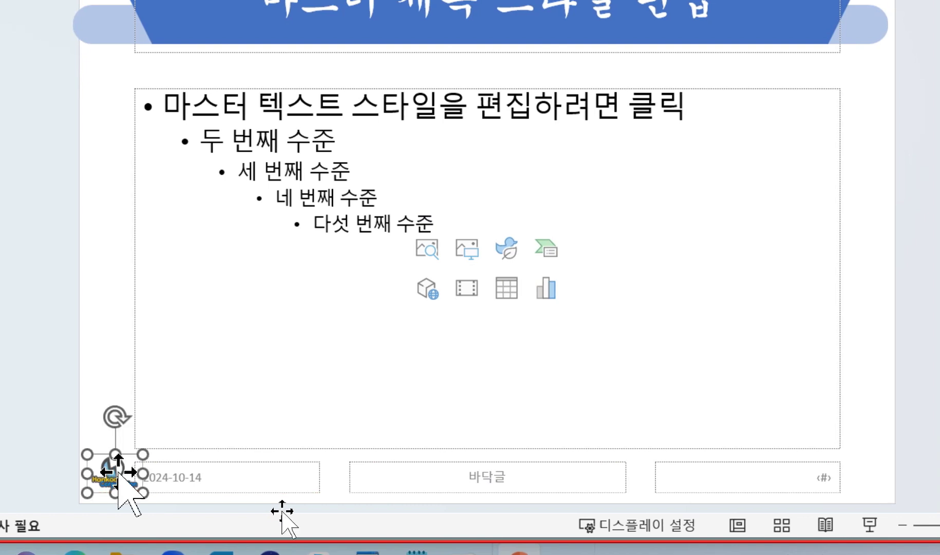
left_click(274, 451)
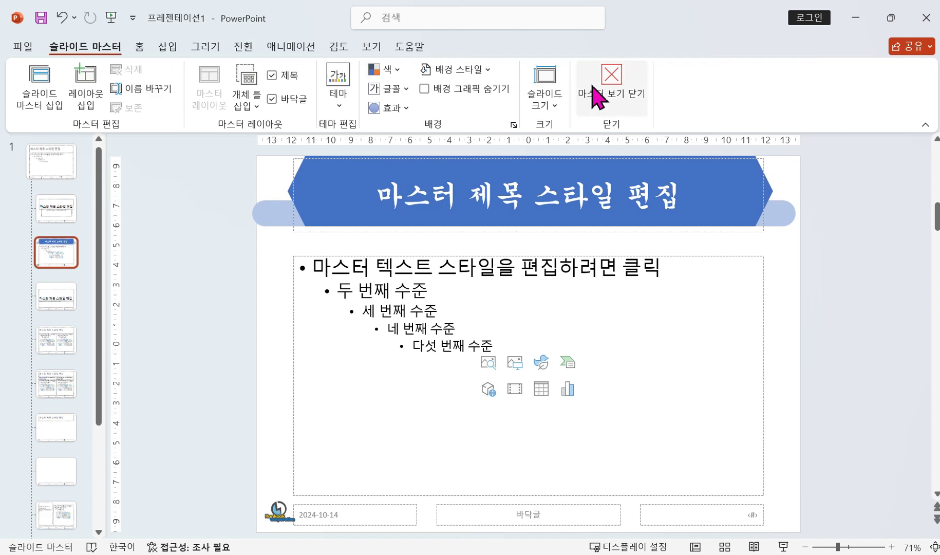
Close the slide master view and check the title design and logo on slides 2 to 6.
left_click(622, 103)
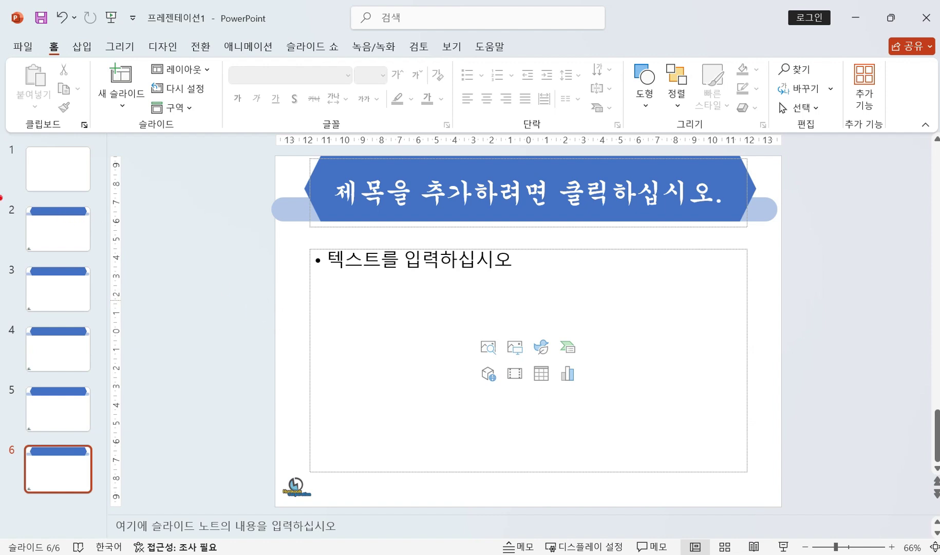
mouse_move(2, 197)
left_mouse_down()
mouse_move(81, 369)
mouse_move(103, 506)
left_mouse_up()
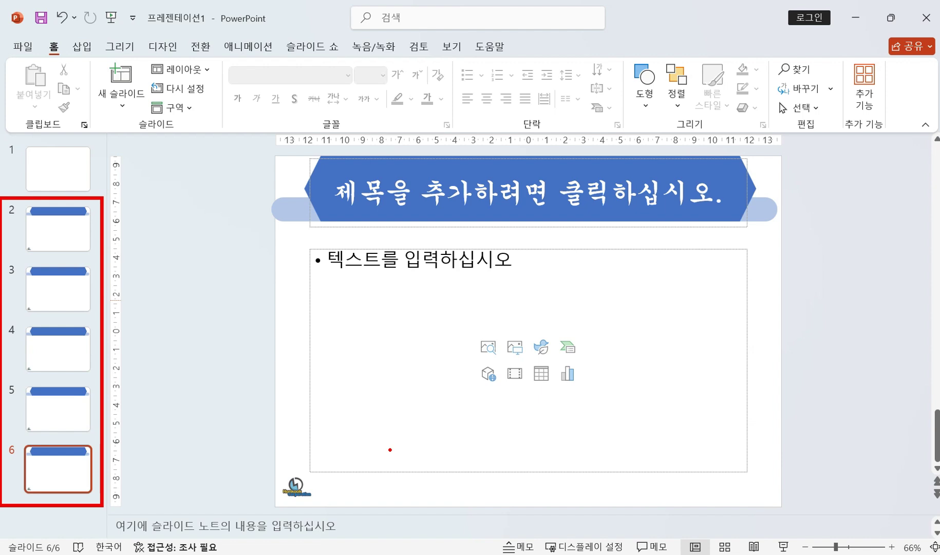
Reopen the slide master, review the title placeholder on the title shapes, and close the master view.
key("Escape")
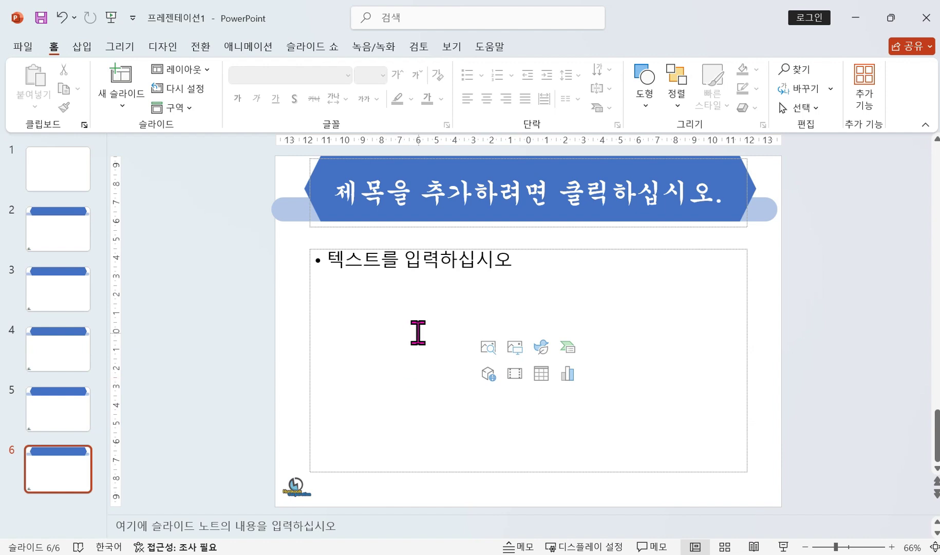
left_click(445, 49)
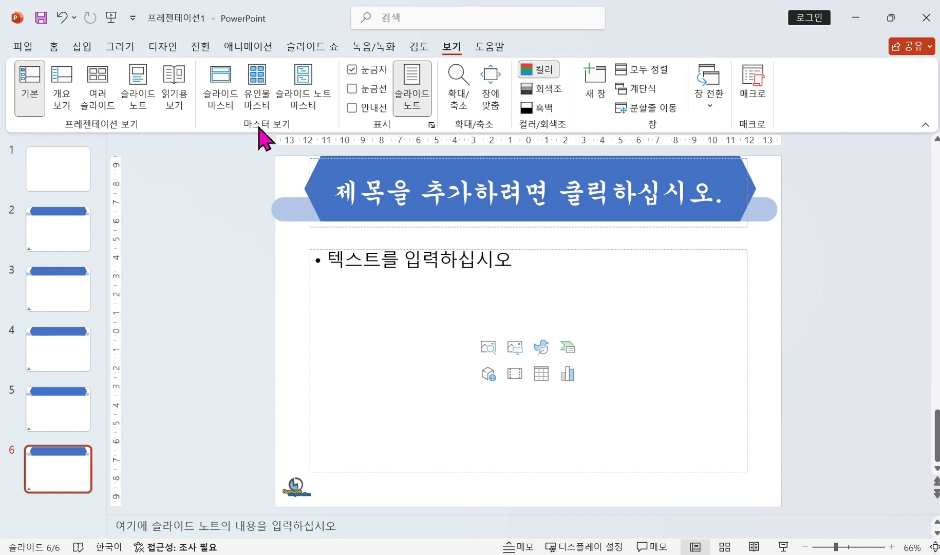
left_click(222, 82)
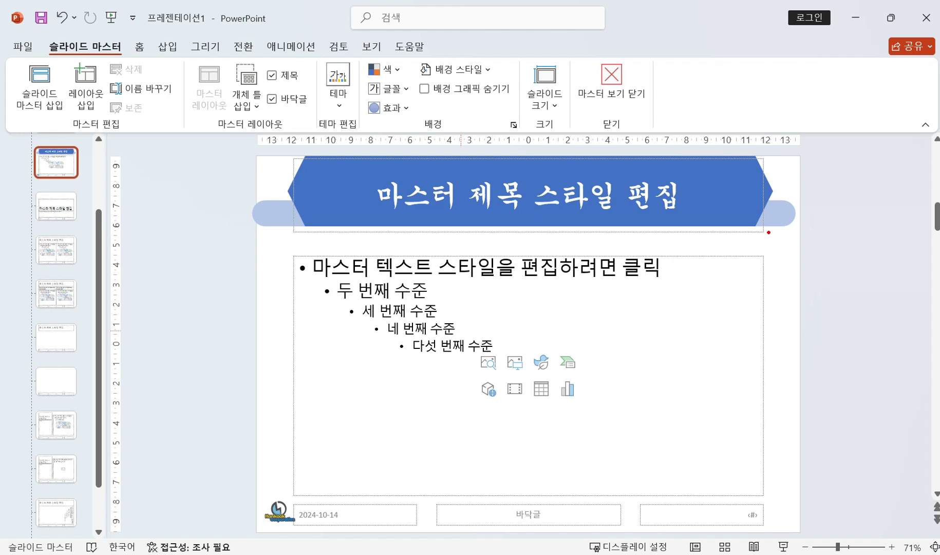
left_click_drag(768, 233, 298, 158)
left_click_drag(735, 235, 713, 252)
left_click_drag(713, 234, 742, 258)
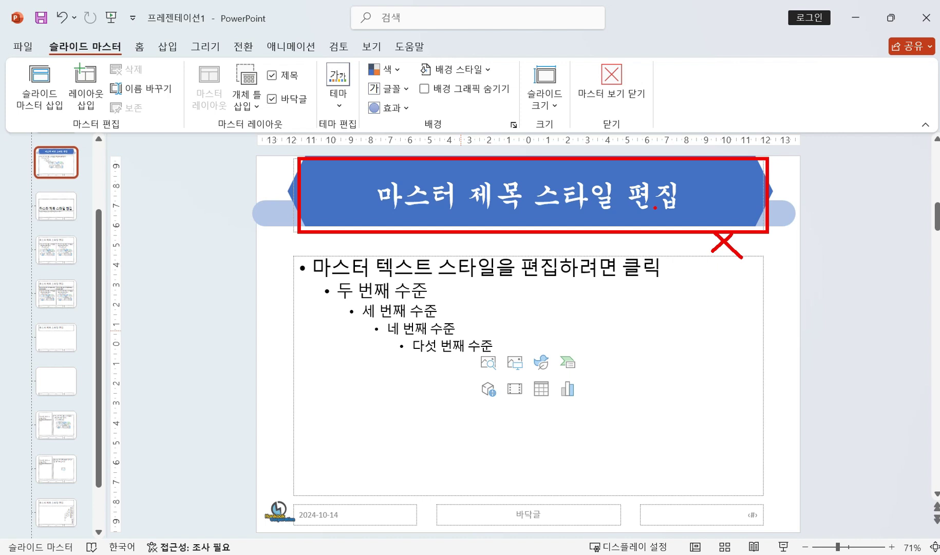
key("Escape")
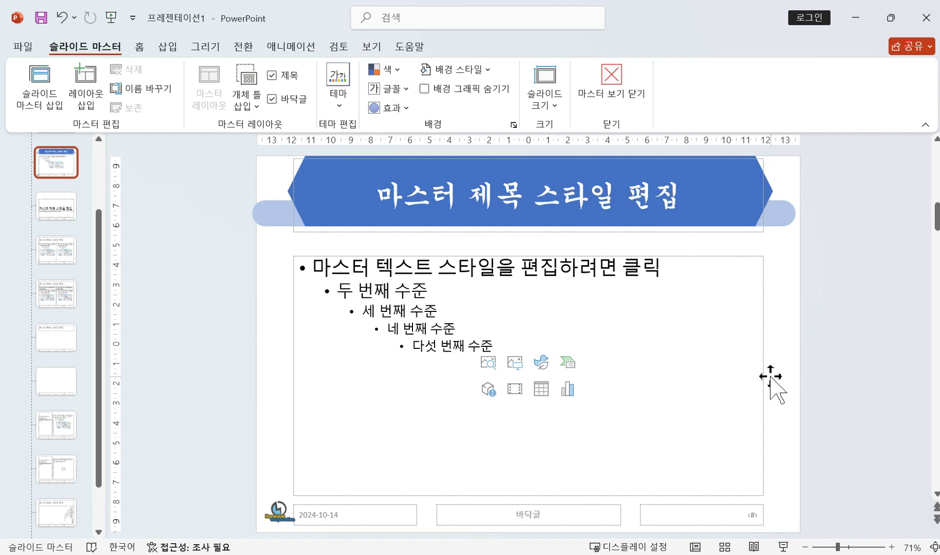
left_click(615, 92)
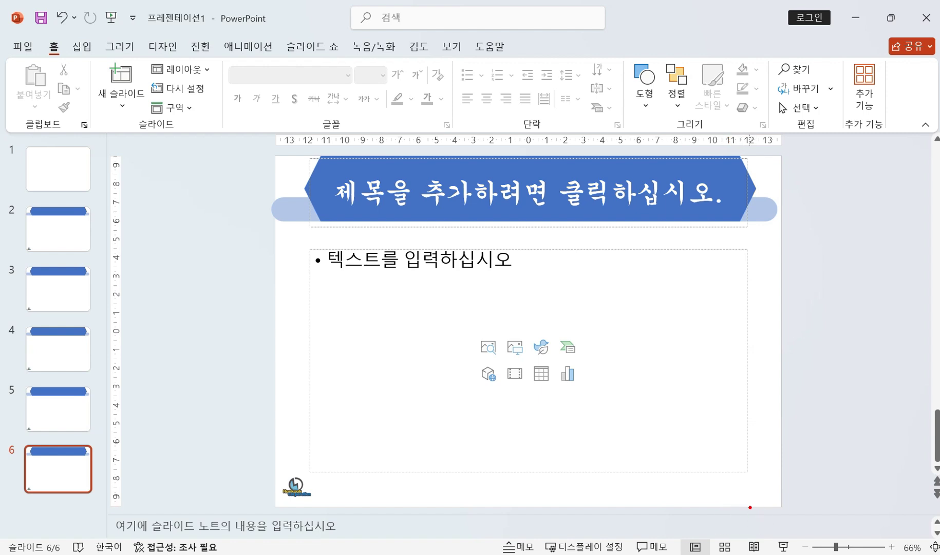
Add slide numbers to all slides, with the option not to show them on the title slide.
mouse_move(774, 505)
left_mouse_down()
mouse_move(721, 502)
mouse_move(773, 467)
mouse_move(759, 520)
left_mouse_up()
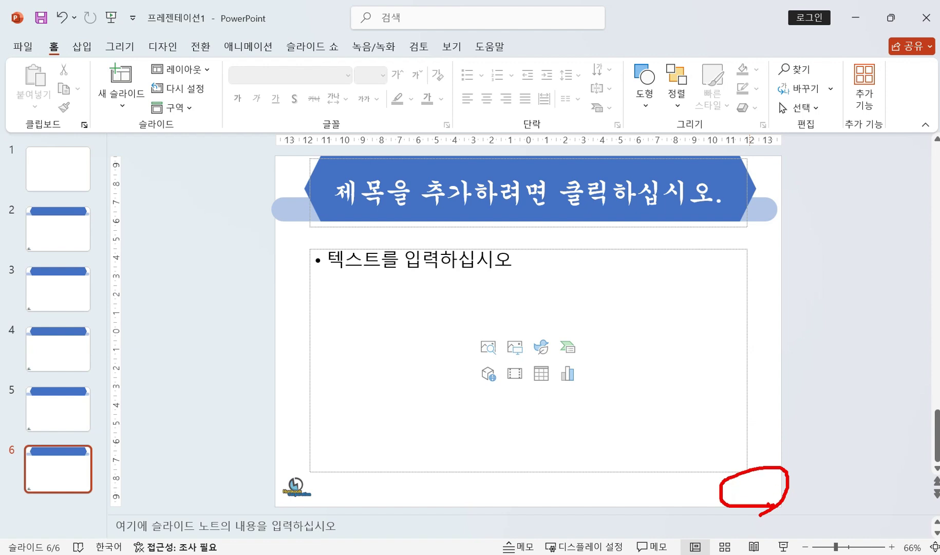
key("Escape")
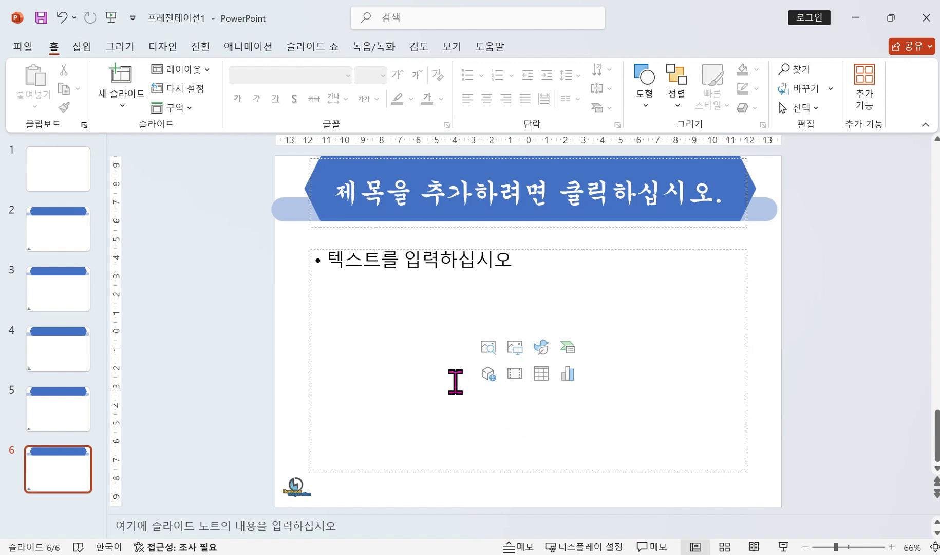
left_click(90, 50)
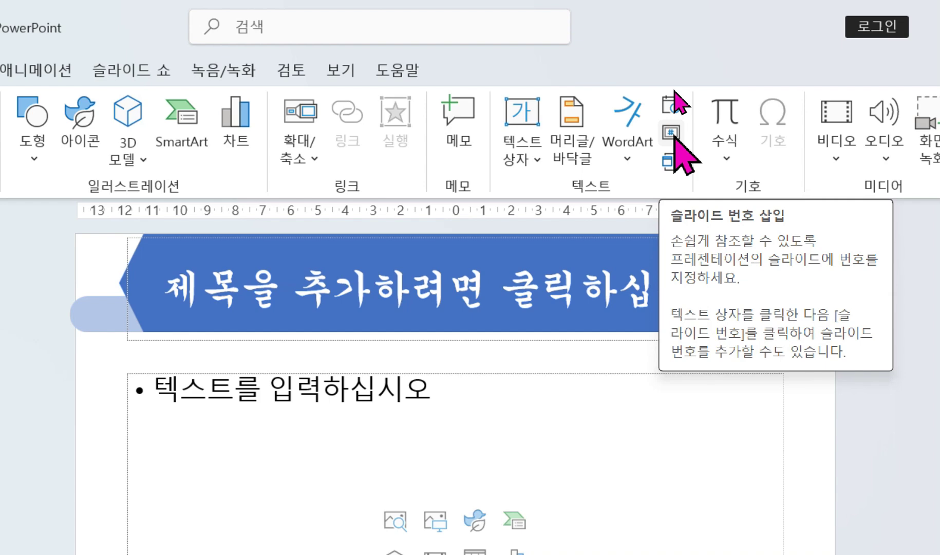
left_click(673, 134)
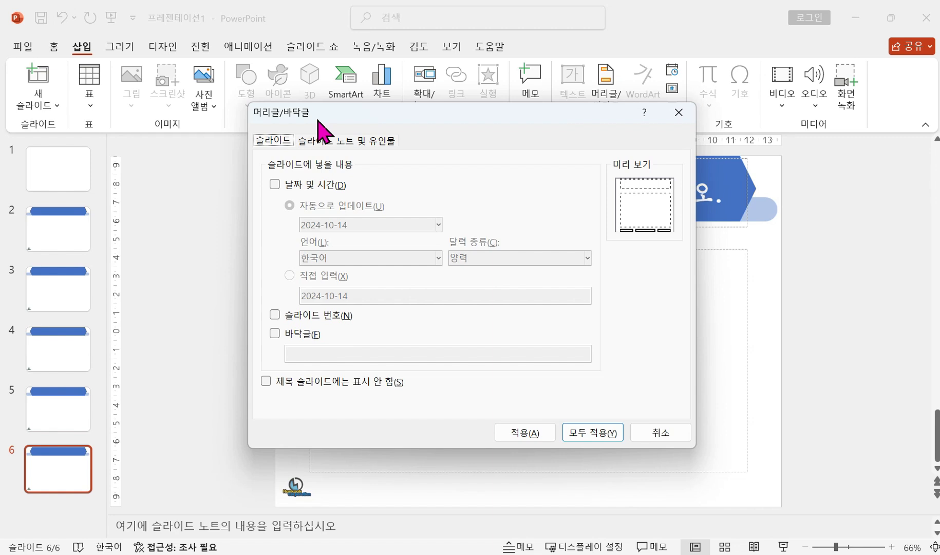
left_click(275, 314)
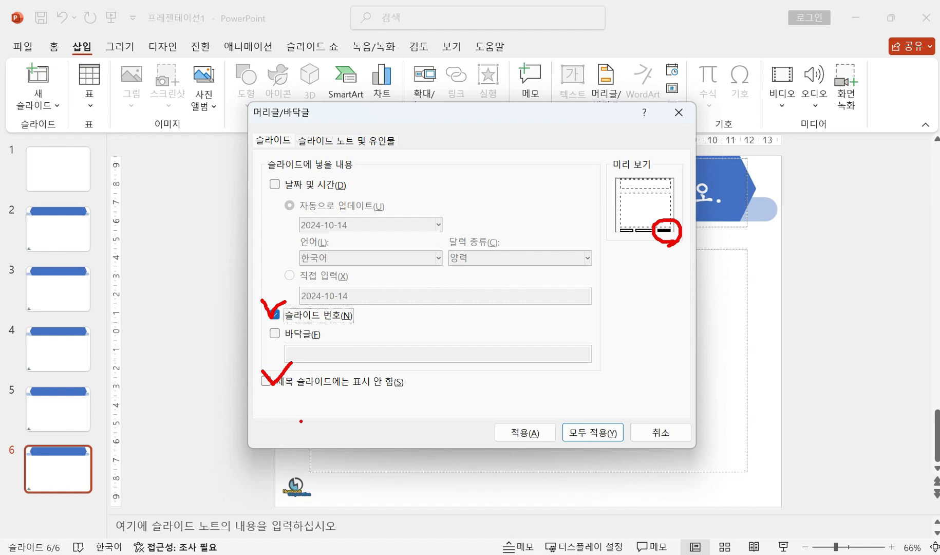
left_click(266, 381)
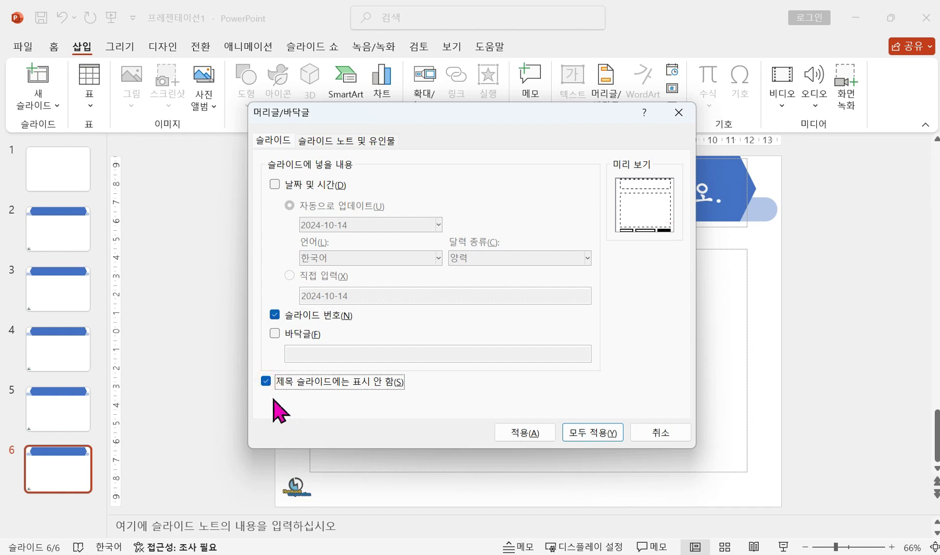
left_click(594, 434)
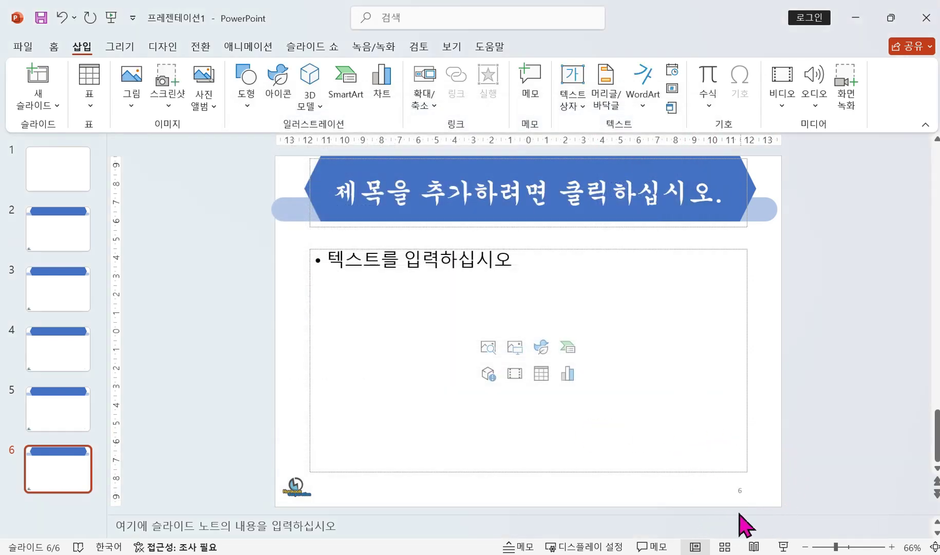
Check the slide number area on slides 1, 2 and 3.
left_click(63, 184)
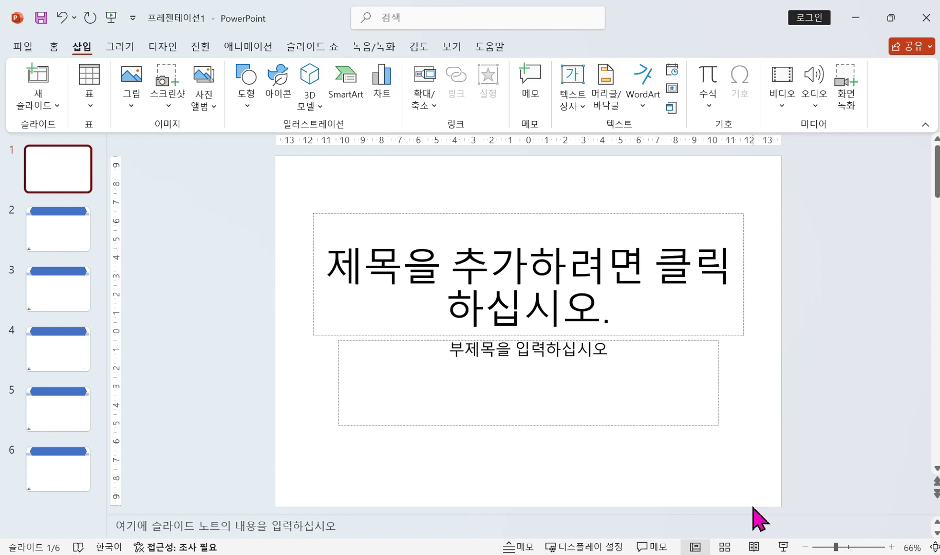
left_click(58, 243)
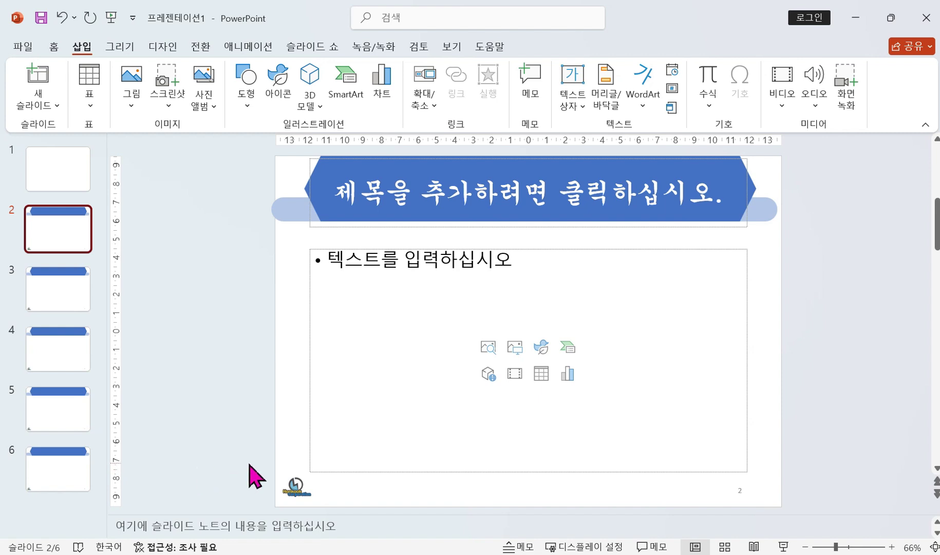
key("Down")
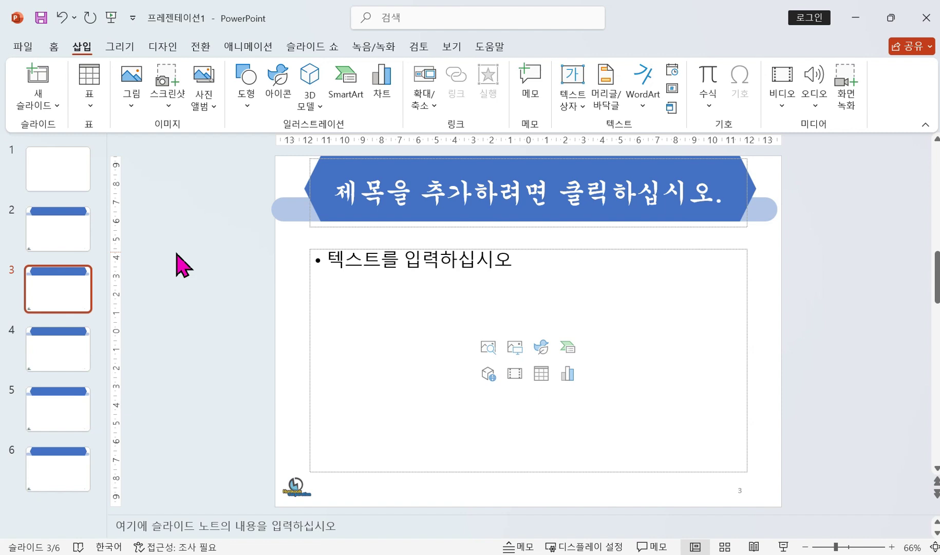
Save the presentation in the Documents\ITQ folder, naming the file with the examinee number, a hyphen and the examinee's full name.
key("F12")
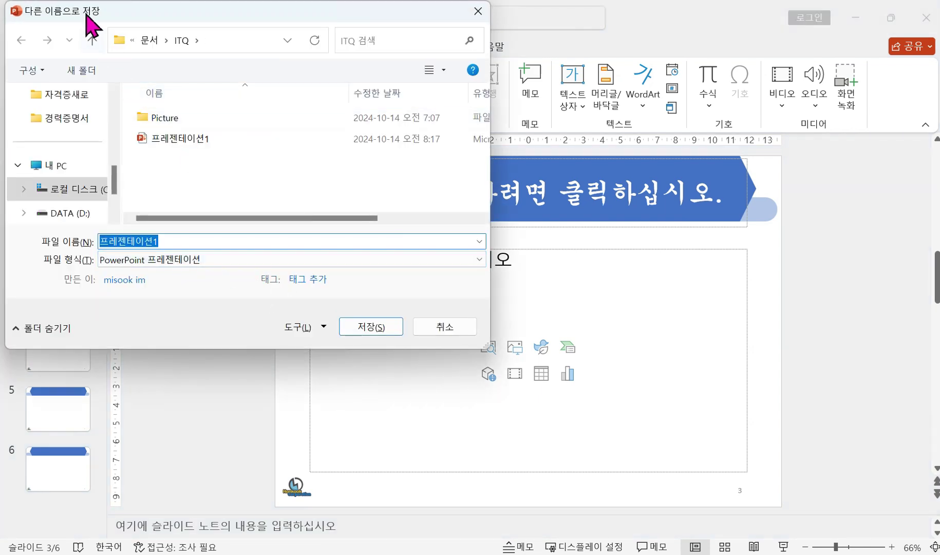
left_click(92, 40)
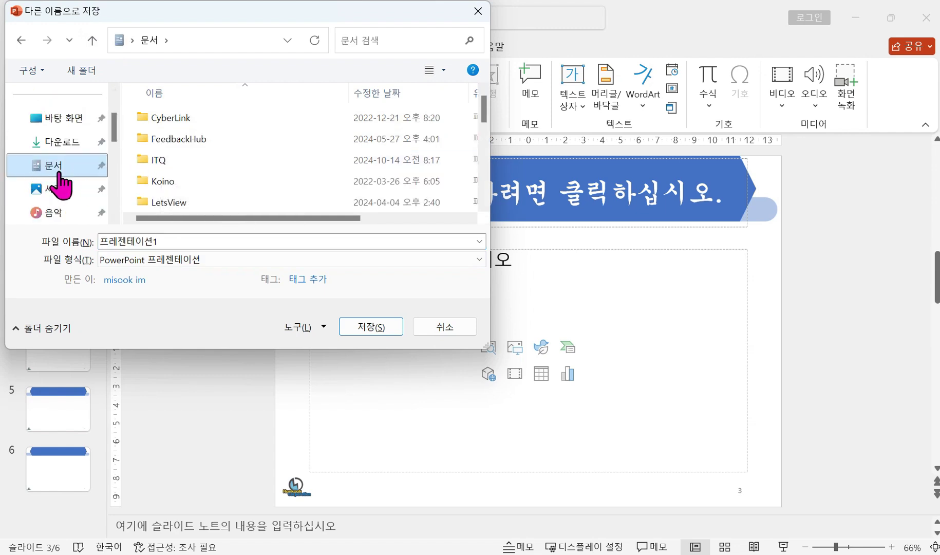
double_click(158, 161)
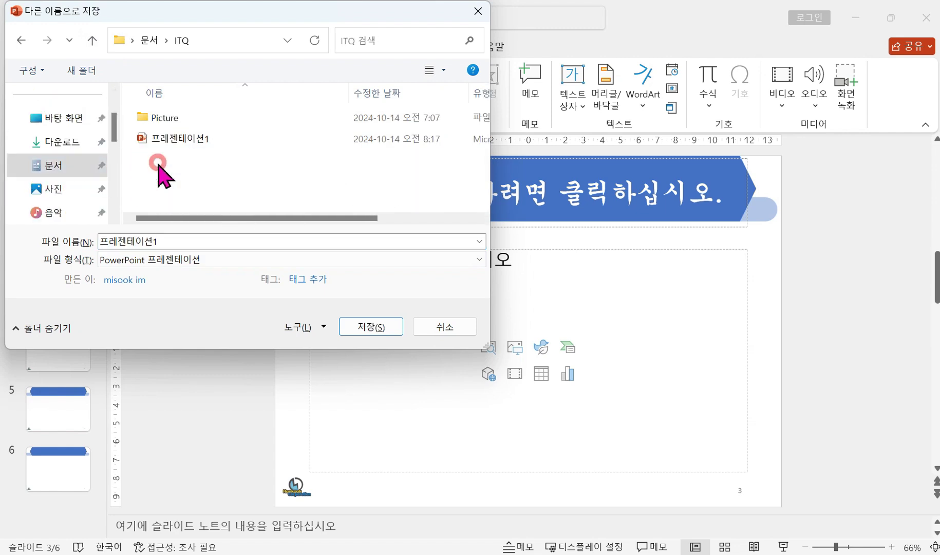
double_click(170, 241)
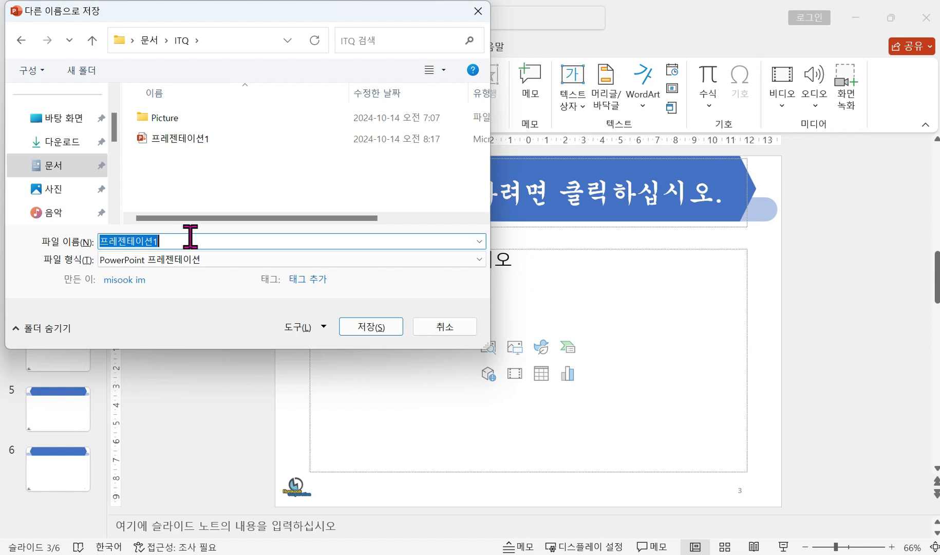
type("123")
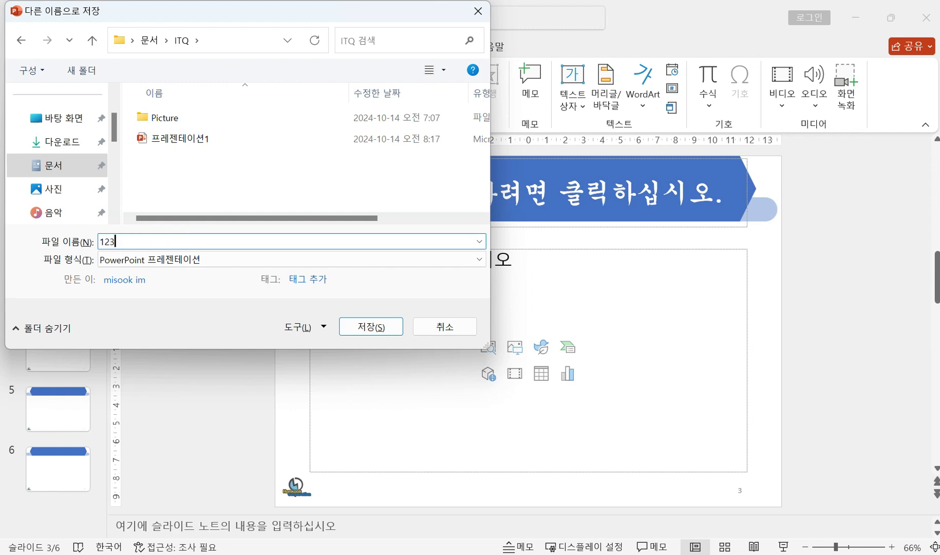
type("45678-")
type("ghd")
key("BackSpace")
key("BackSpace")
key("BackSpace")
key("Hangul")
type("ㅎㅗㅇ길동")
left_click(377, 329)
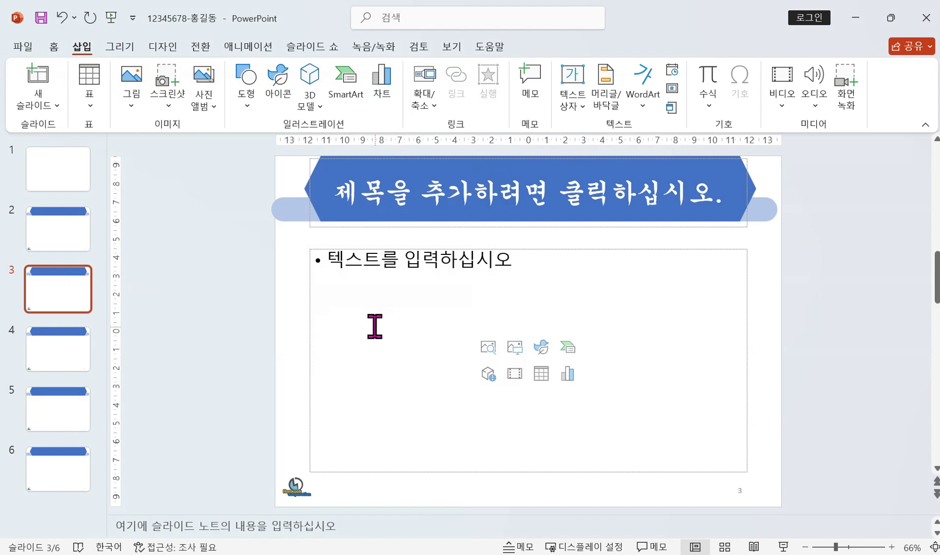